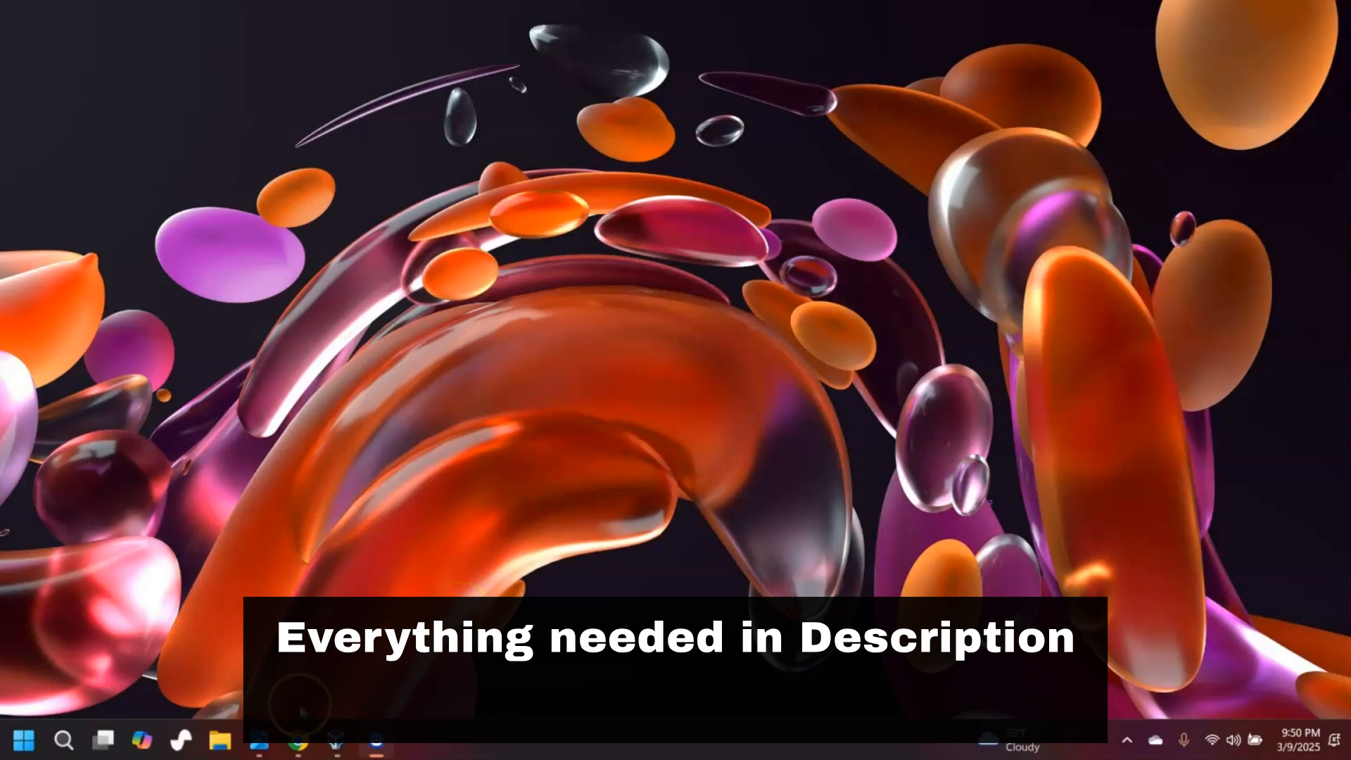
Step: Switch to Chrome and request the Windows 11 (multi-edition ISO for x64 devices) disk image on Microsoft's download page
{"action": "left_click", "coordinate": [298, 742]}
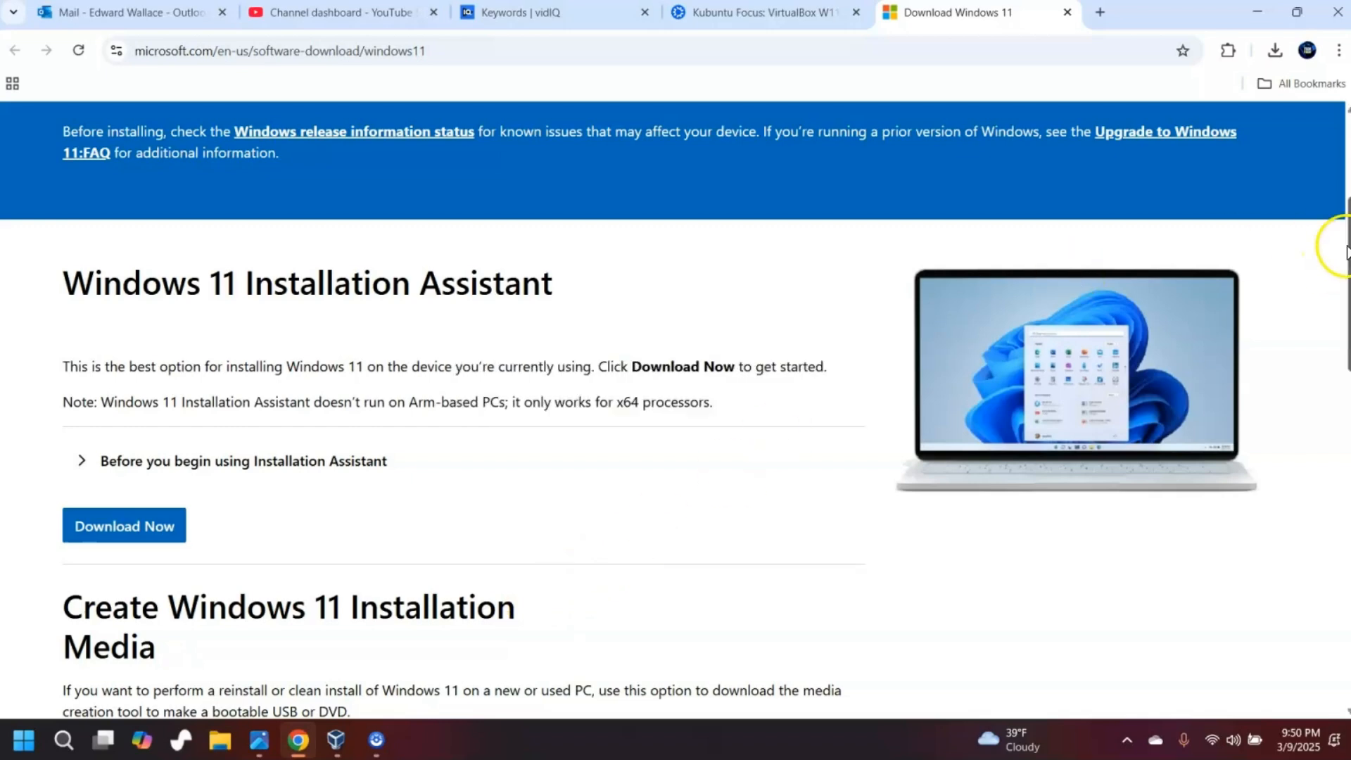
{"action": "left_click_drag", "start_coordinate": [1336, 246], "coordinate": [1341, 377]}
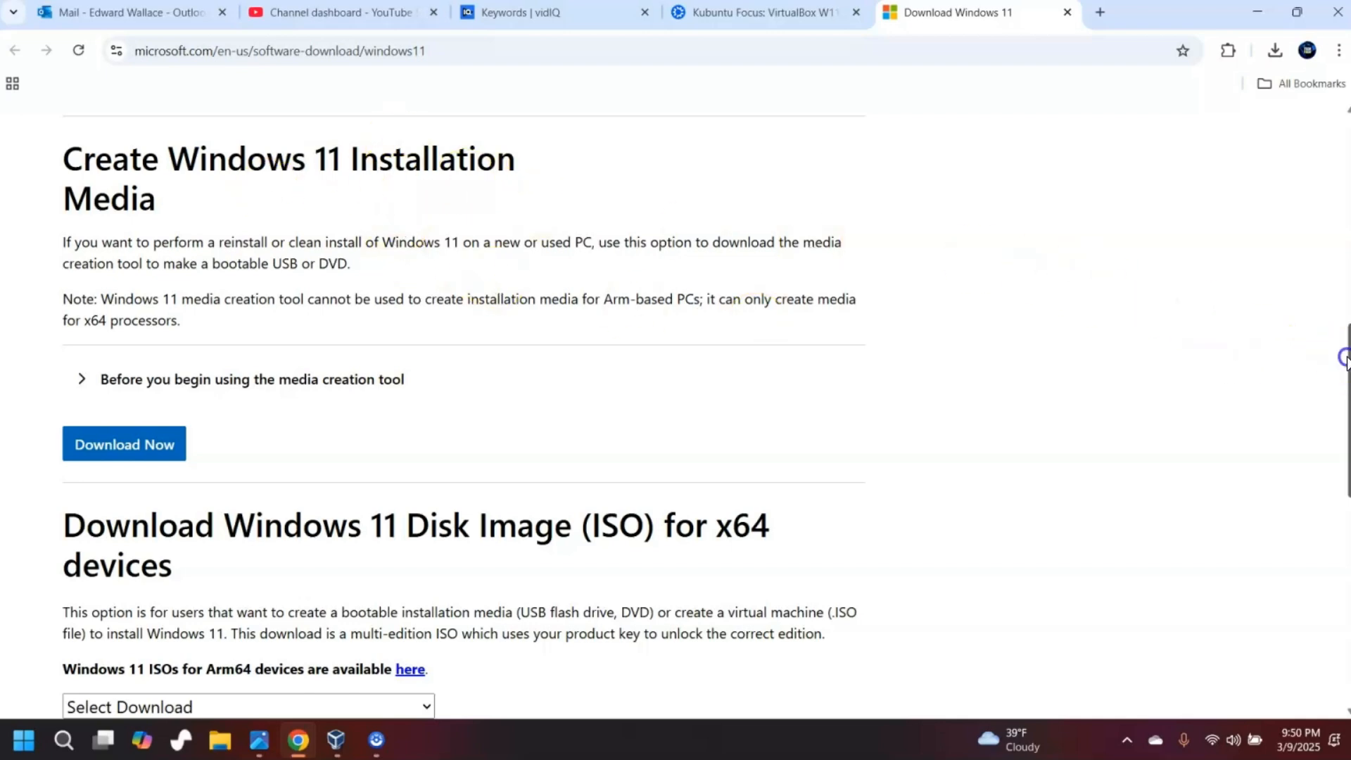
{"action": "scroll", "coordinate": [1344, 362], "scroll_direction": "down", "scroll_amount": 5}
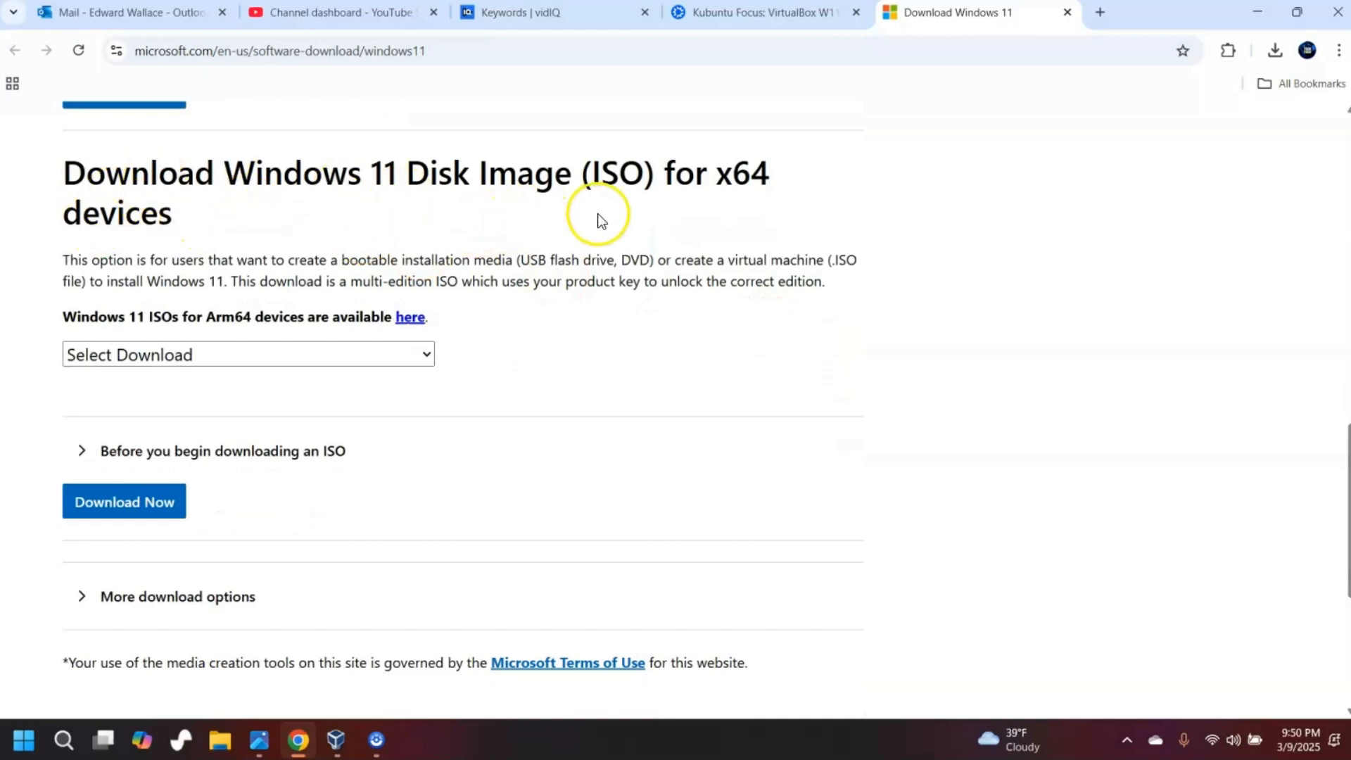
{"action": "left_click", "coordinate": [426, 359]}
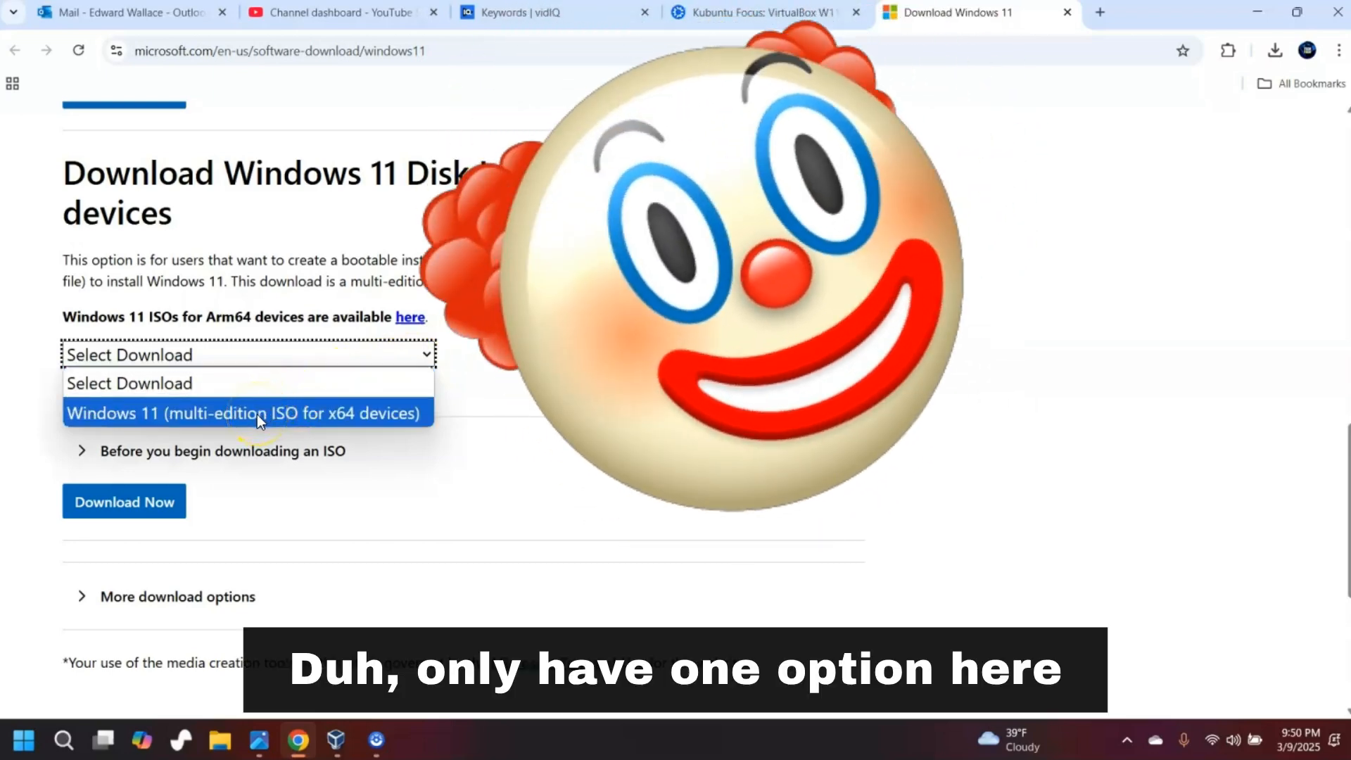
{"action": "left_click", "coordinate": [256, 415]}
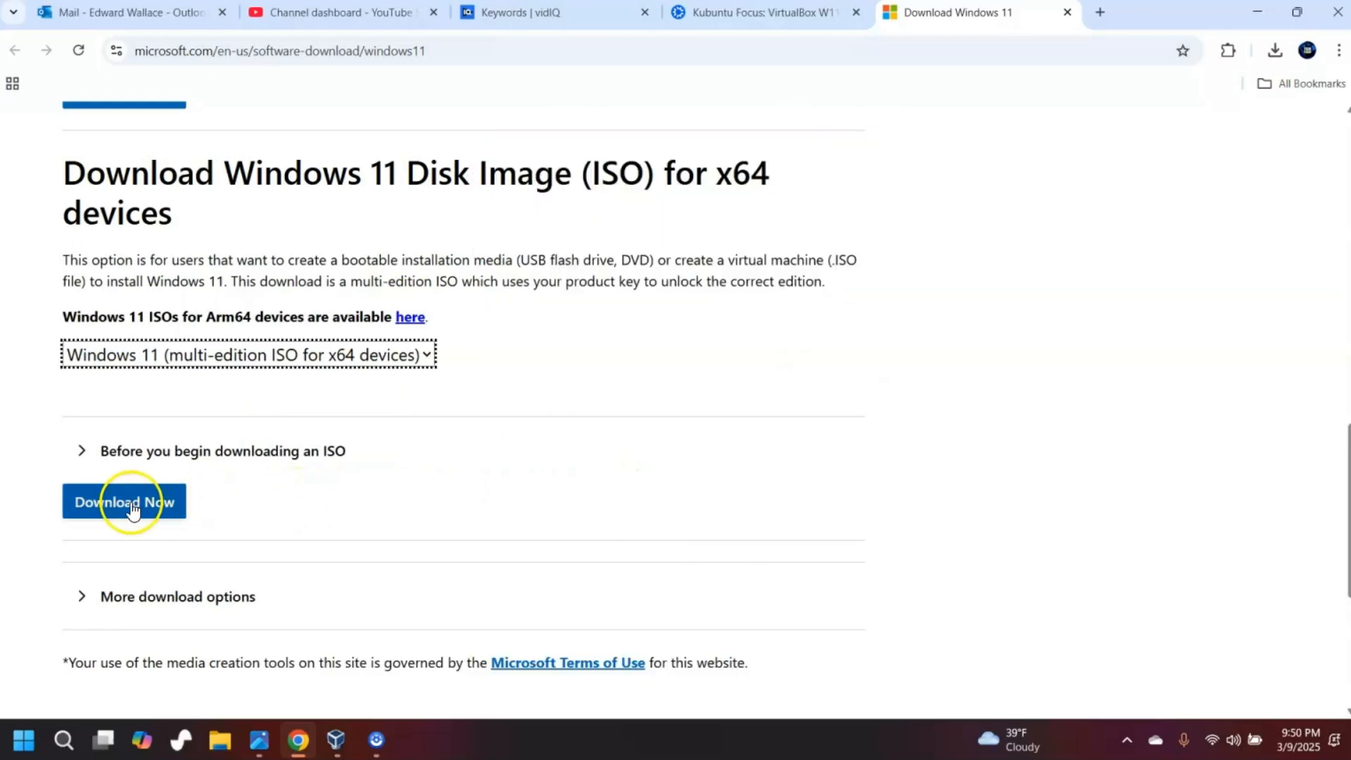
{"action": "left_click", "coordinate": [127, 501]}
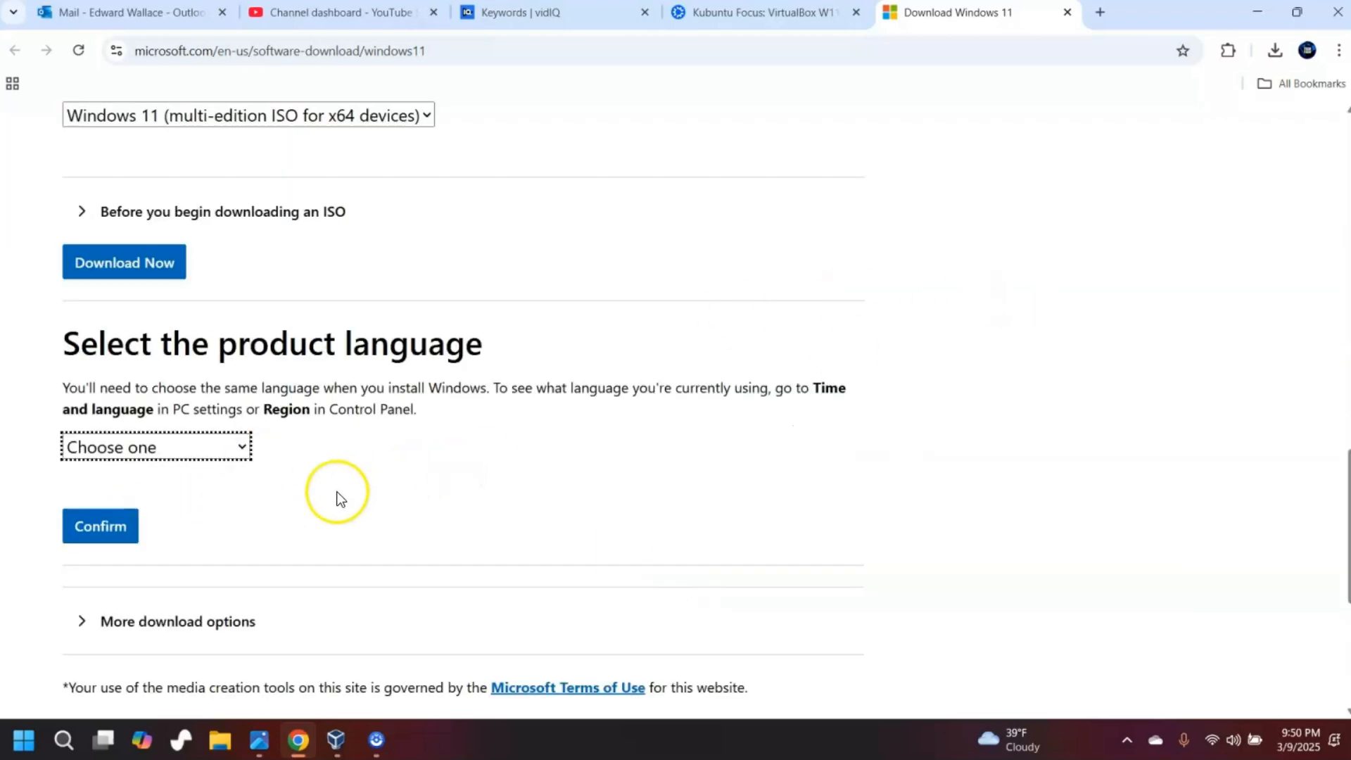
Step: Confirm English (United States) as the product language and start the 64-bit Windows 11 ISO download
{"action": "left_click", "coordinate": [239, 455]}
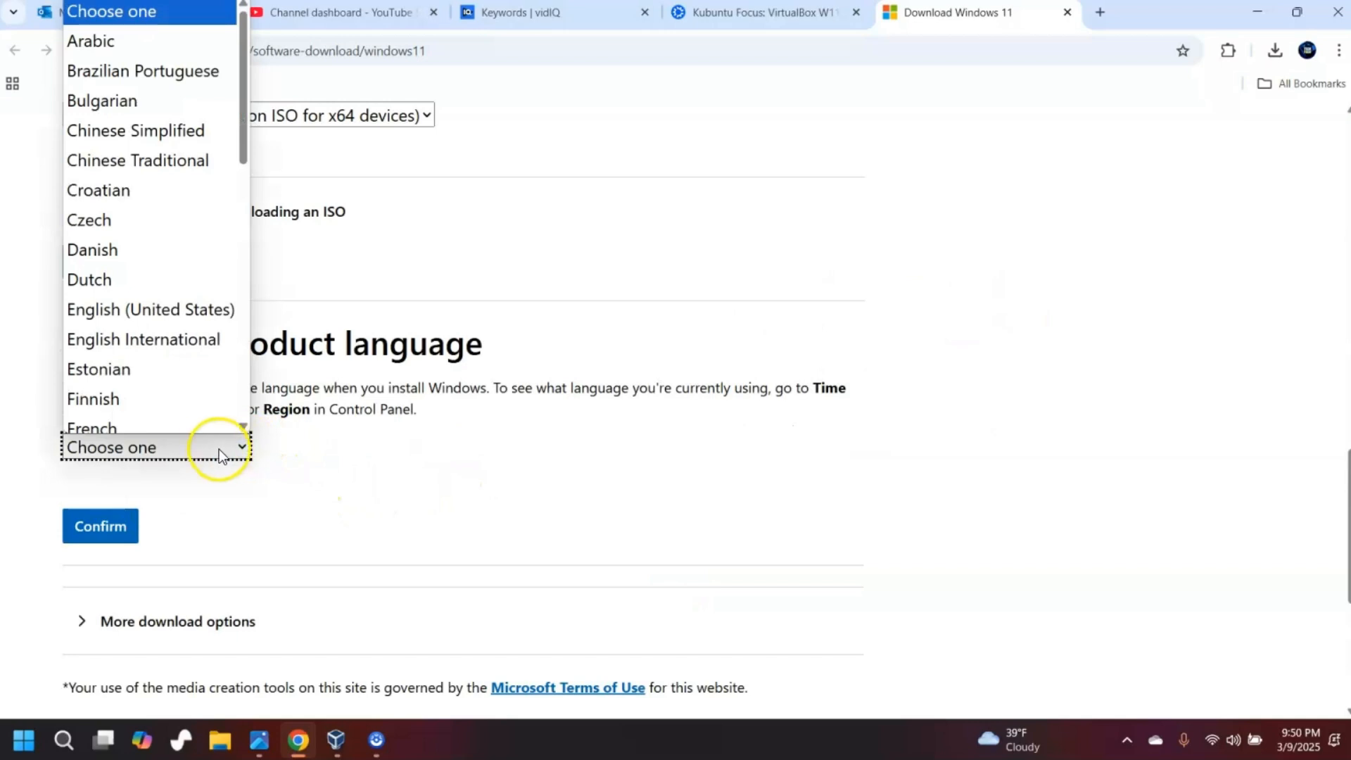
{"action": "left_click", "coordinate": [105, 300]}
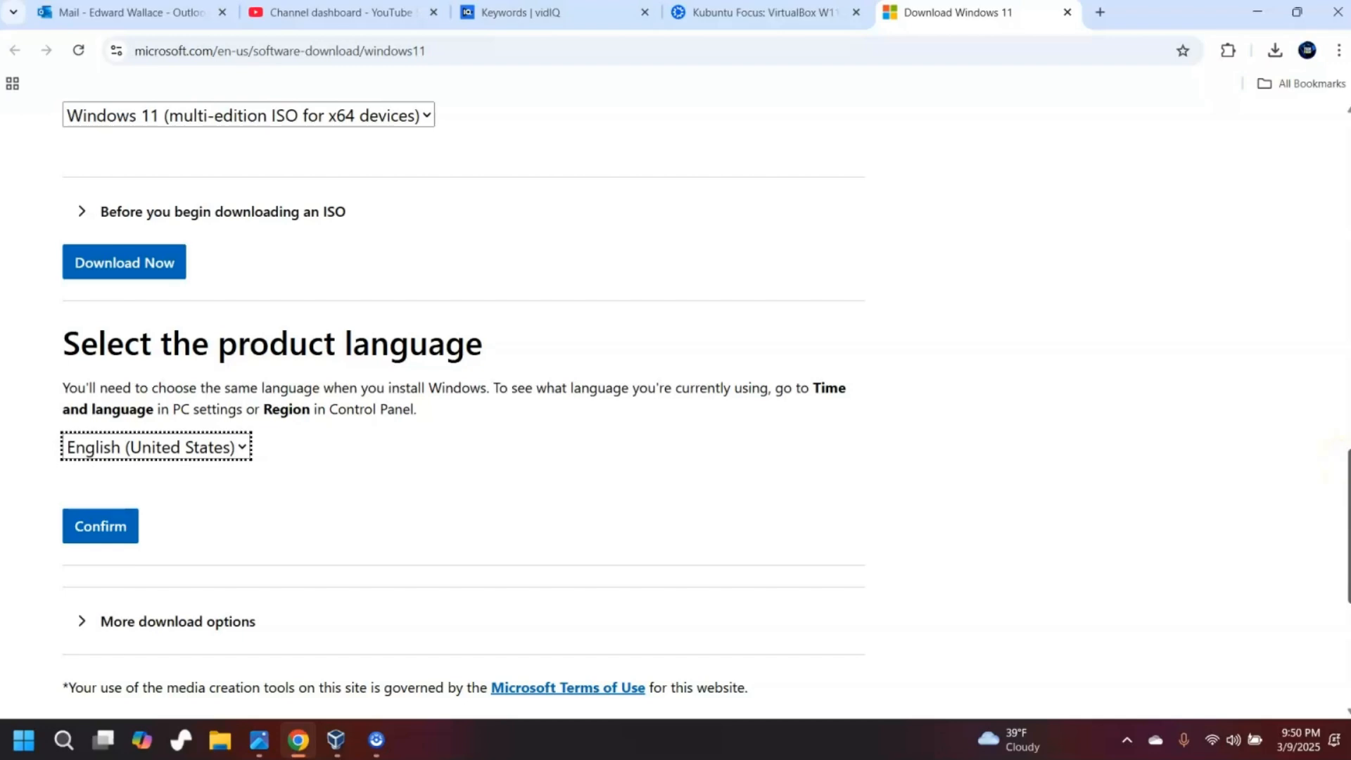
{"action": "left_click_drag", "start_coordinate": [1349, 466], "coordinate": [1349, 508]}
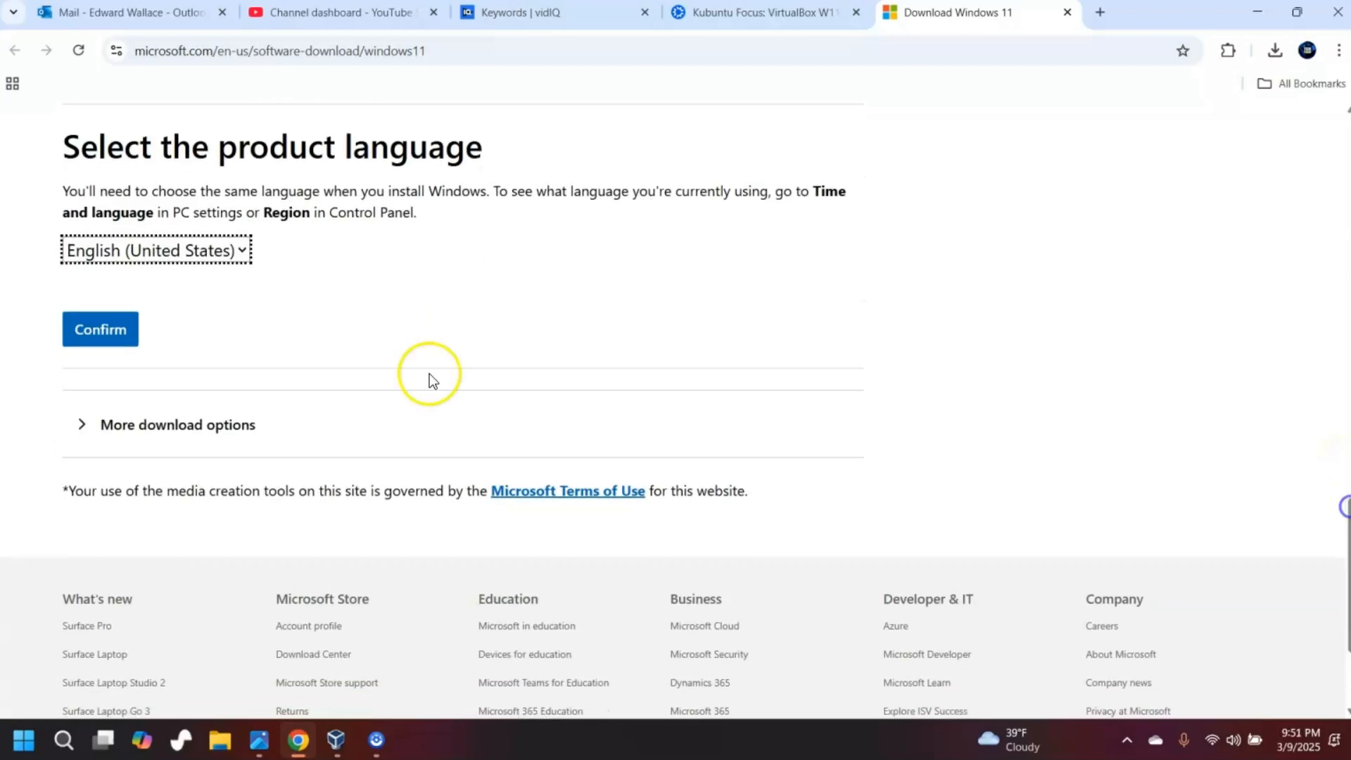
{"action": "left_click", "coordinate": [97, 334]}
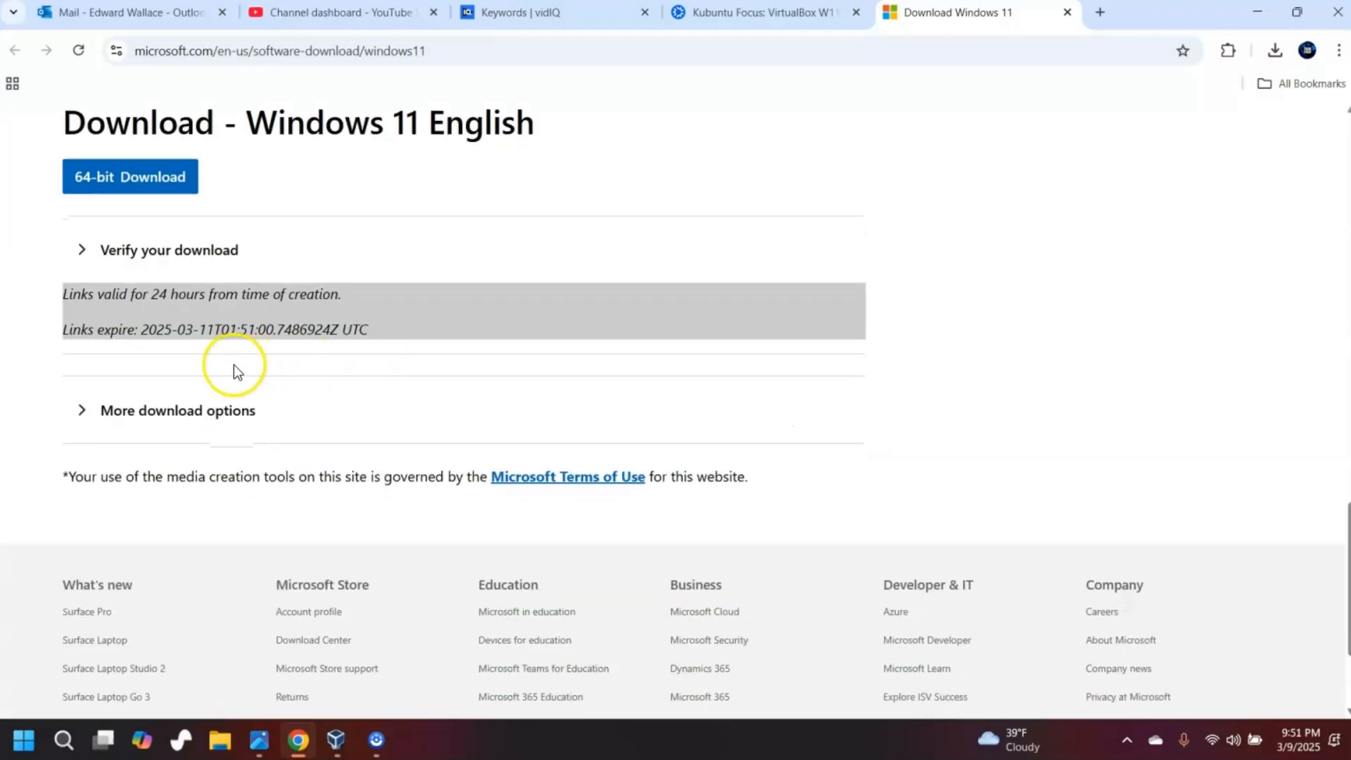
{"action": "left_click", "coordinate": [109, 178]}
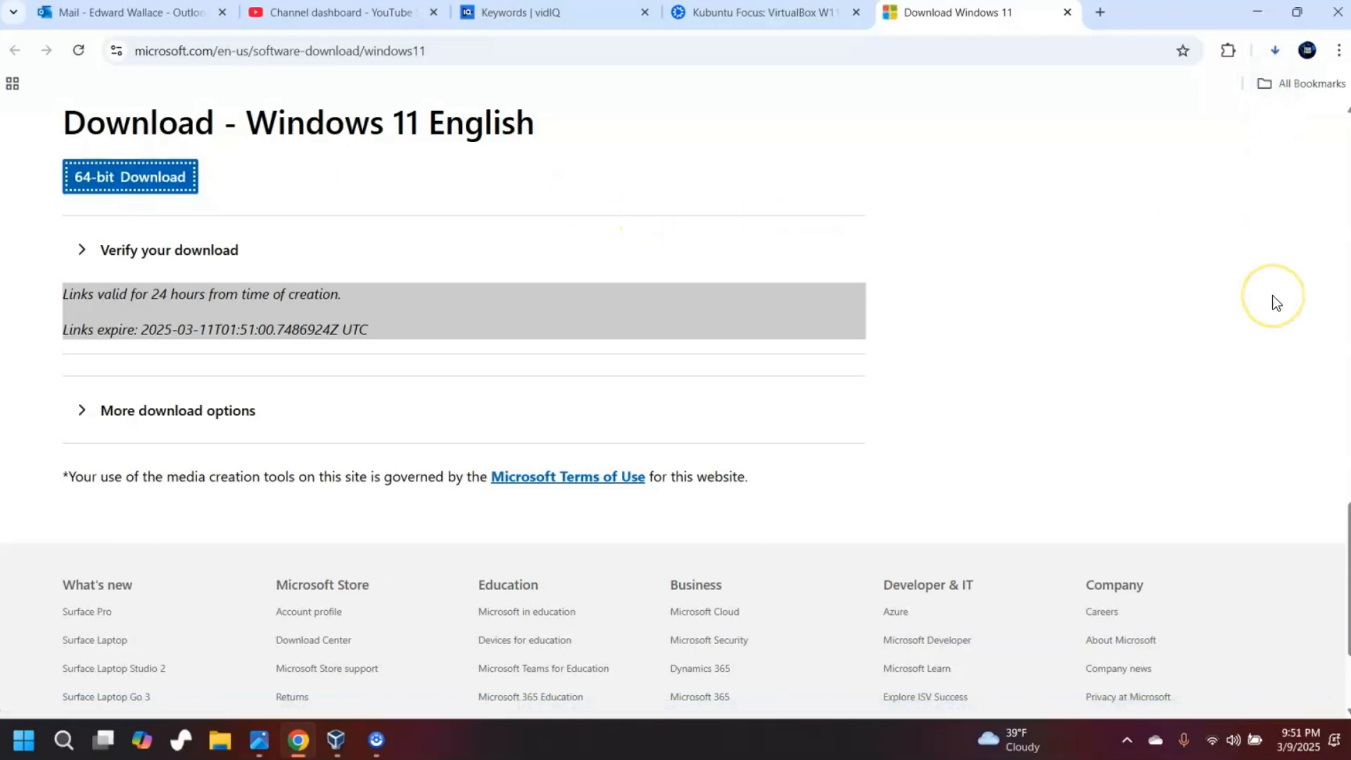
{"action": "left_click", "coordinate": [685, 182]}
{"action": "left_click", "coordinate": [1132, 144]}
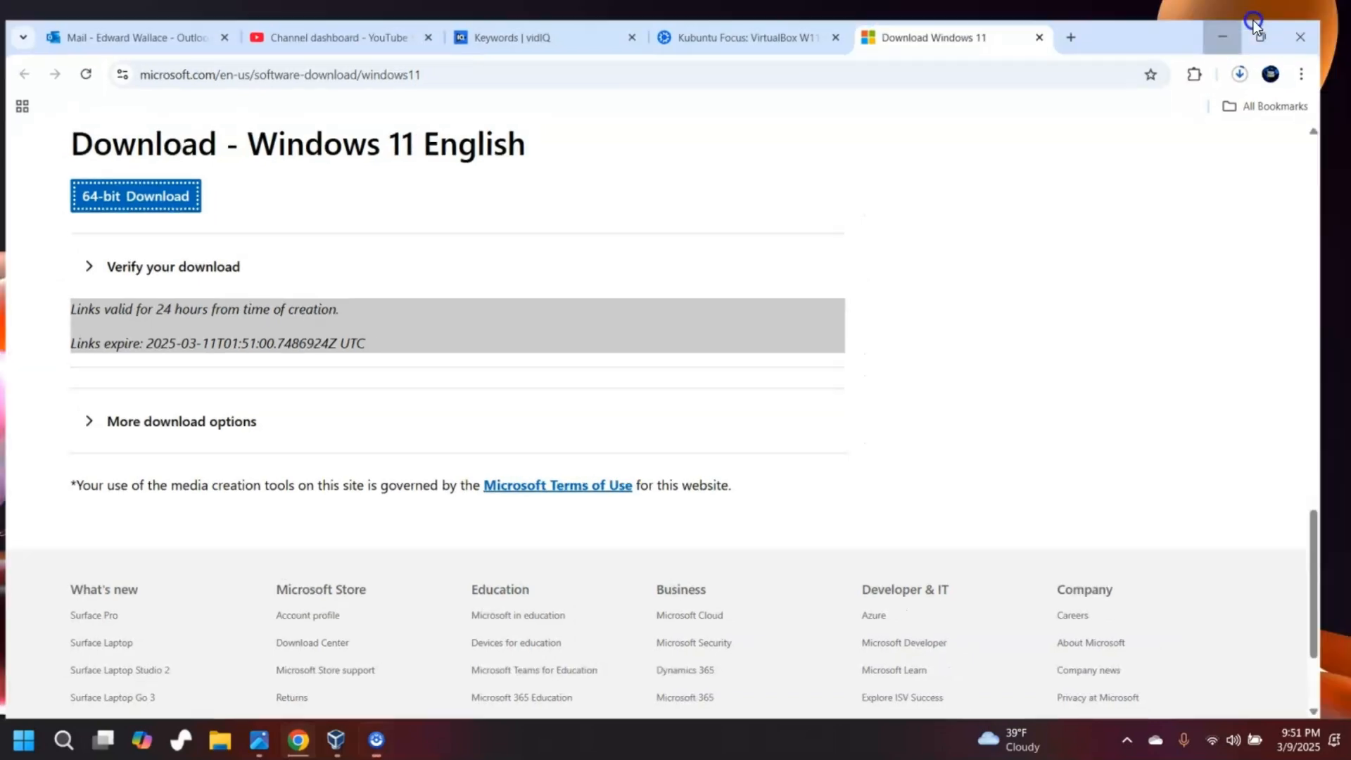
Step: Minimize the browser, switch to Oracle VM VirtualBox Manager, and begin a new virtual machine named WIn11
{"action": "left_click", "coordinate": [1255, 27]}
{"action": "left_click", "coordinate": [1082, 88]}
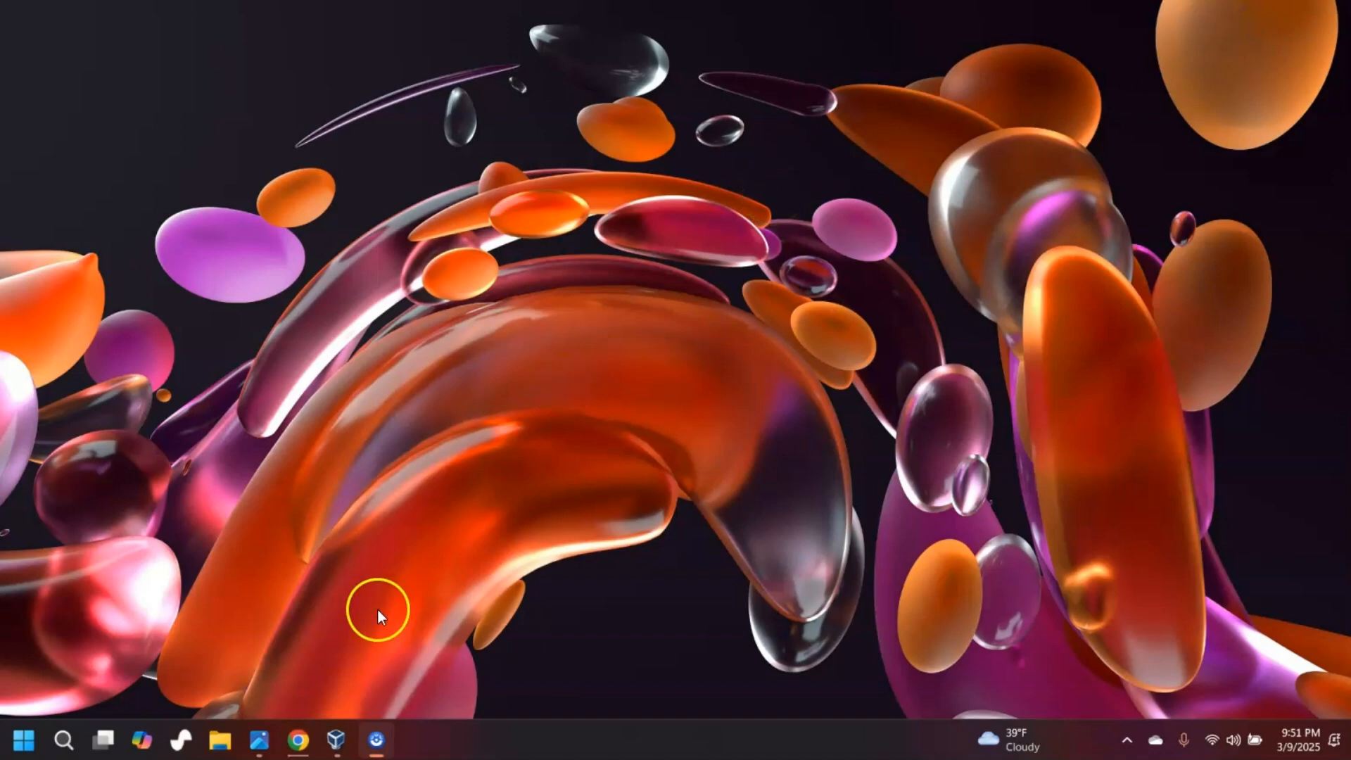
{"action": "mouse_move", "coordinate": [341, 738]}
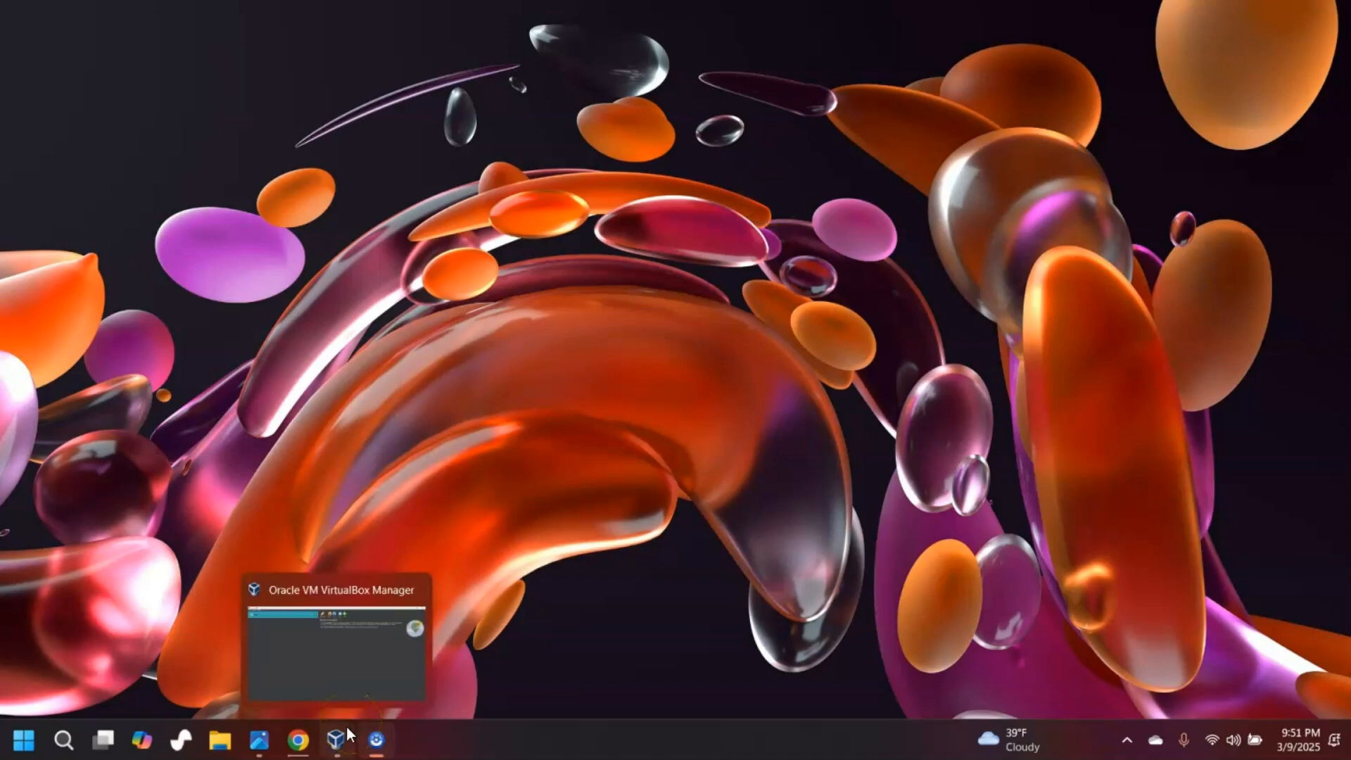
{"action": "left_click", "coordinate": [338, 744]}
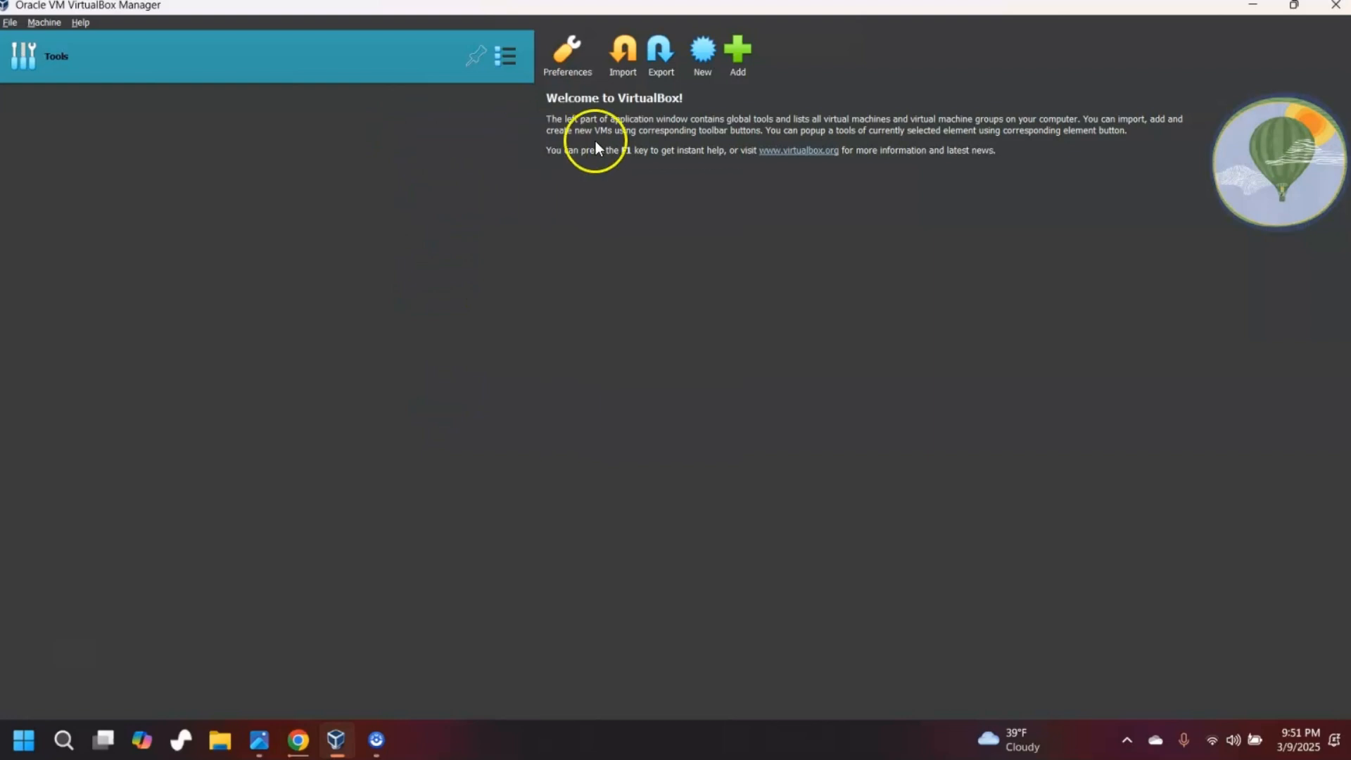
{"action": "left_click", "coordinate": [702, 63]}
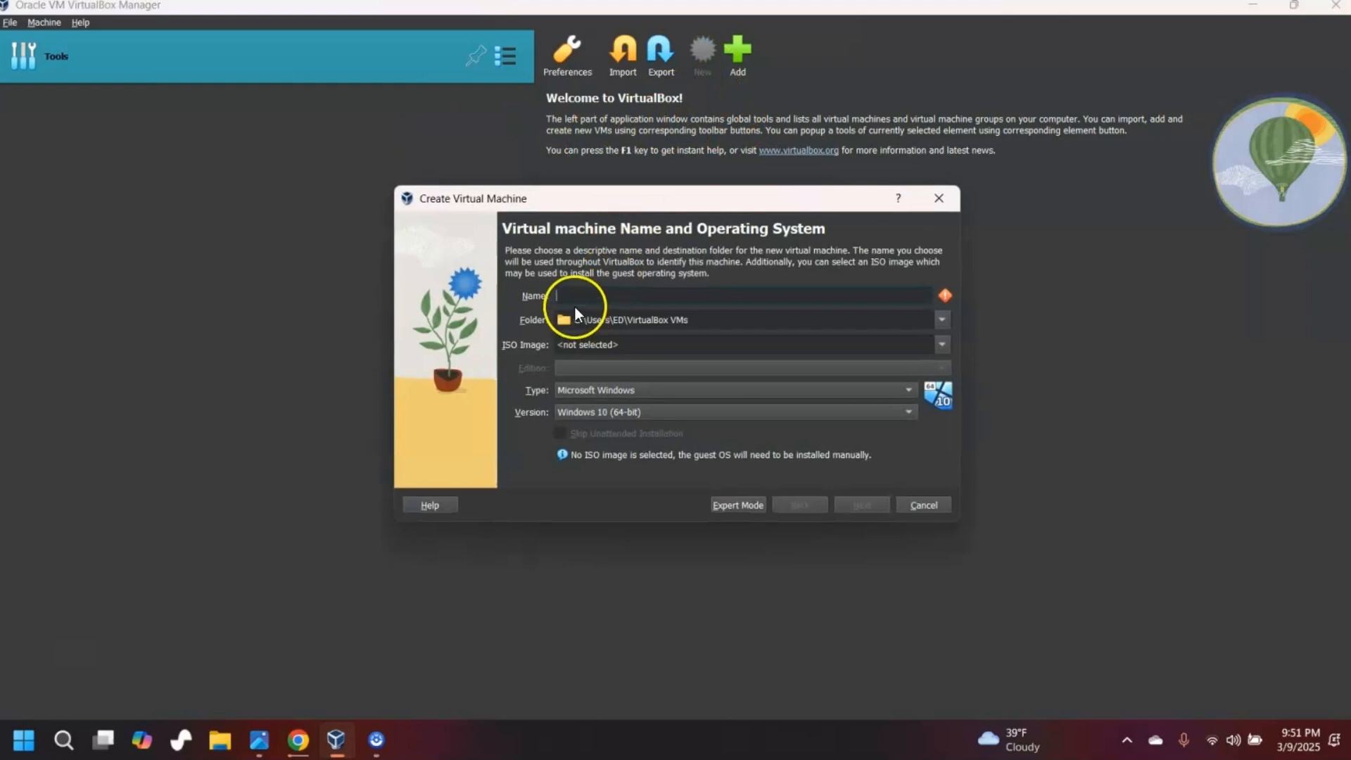
{"action": "left_click", "coordinate": [575, 296]}
{"action": "type", "text": "Win"}
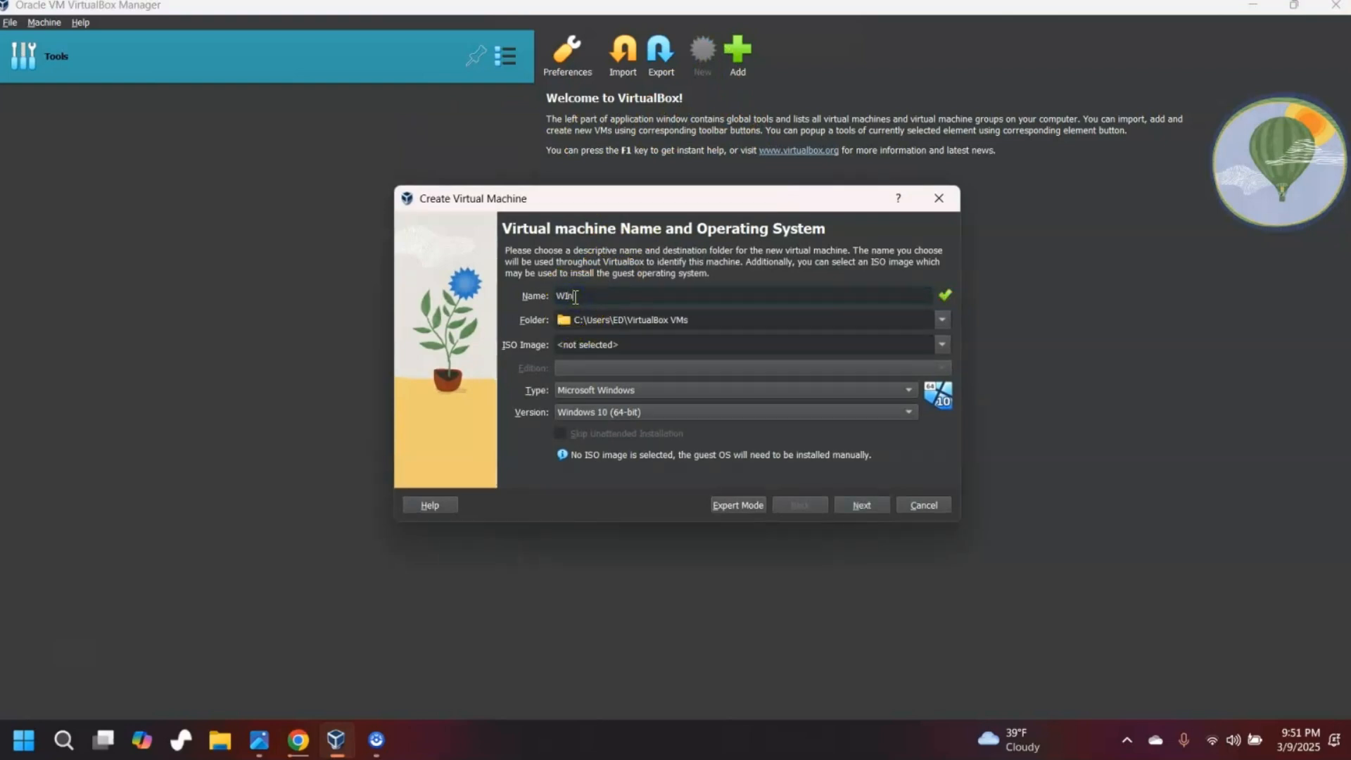
{"action": "type", "text": "11"}
Step: Use Win11_24H2_English_x64.iso from Downloads as the ISO image, skip unattended installation, and continue to the hardware settings
{"action": "left_click", "coordinate": [945, 348]}
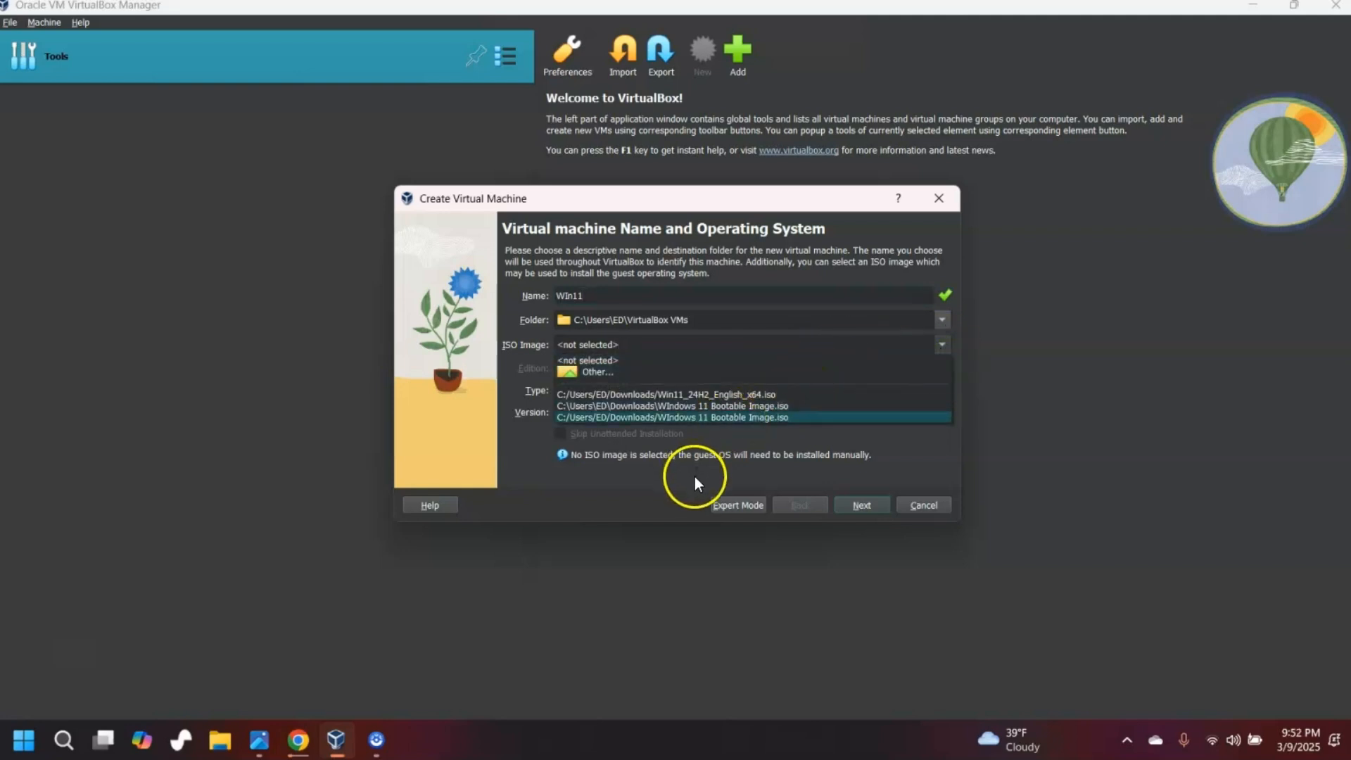
{"action": "left_click", "coordinate": [563, 377]}
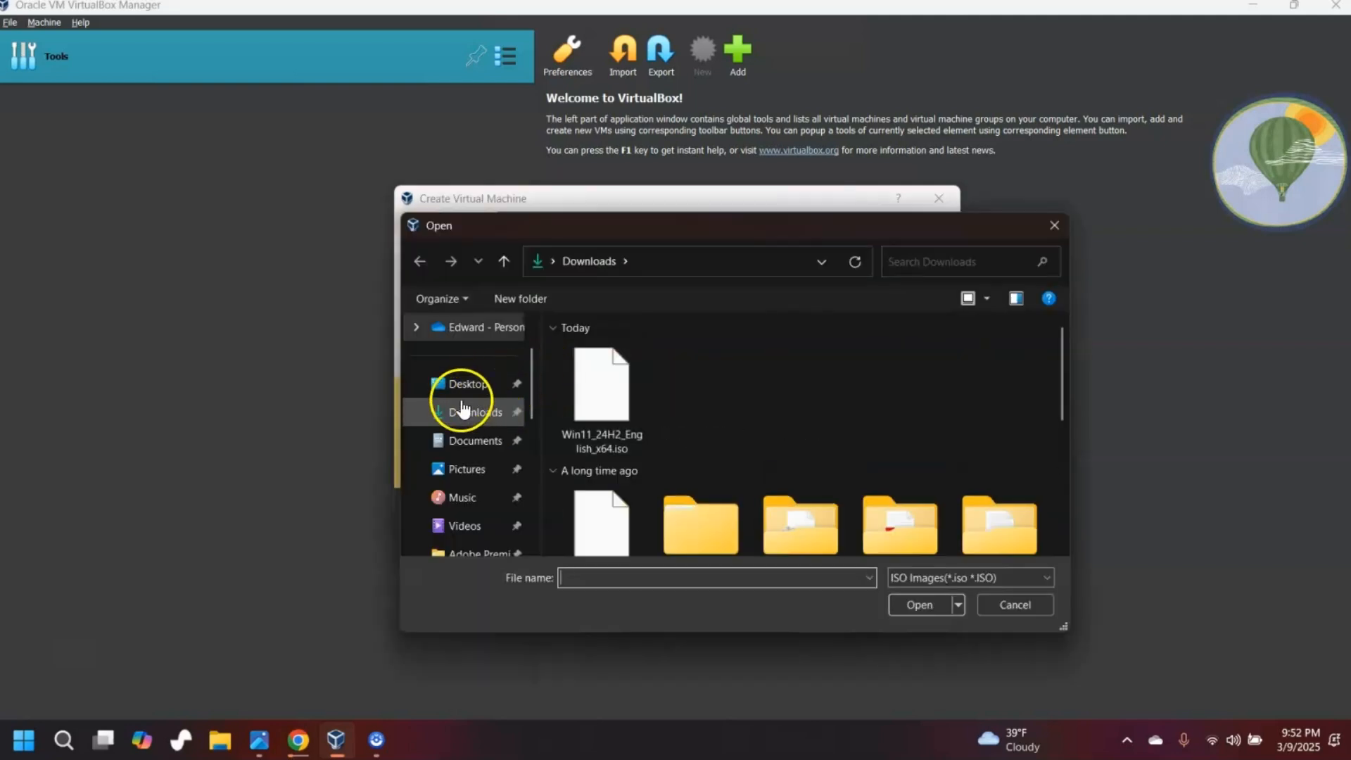
{"action": "left_click", "coordinate": [587, 411]}
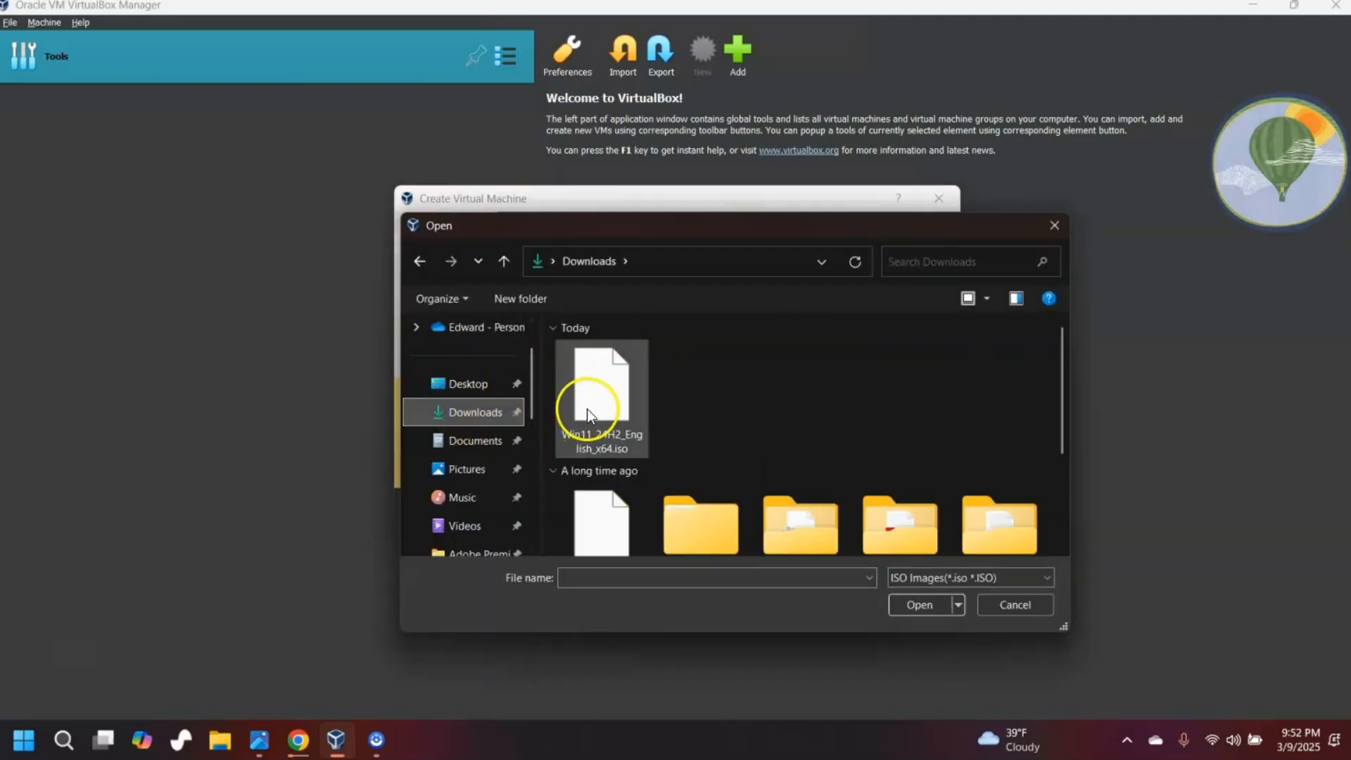
{"action": "double_click", "coordinate": [600, 407]}
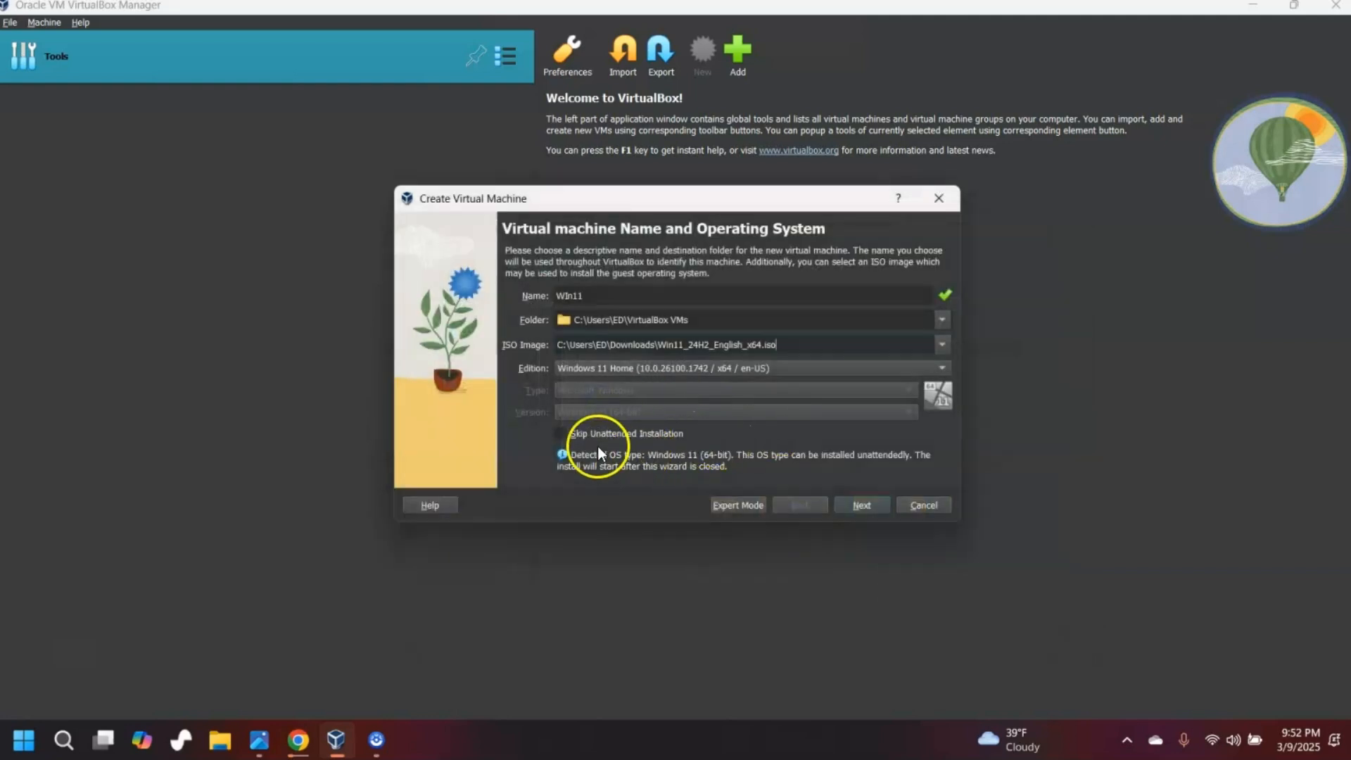
{"action": "left_click", "coordinate": [561, 434]}
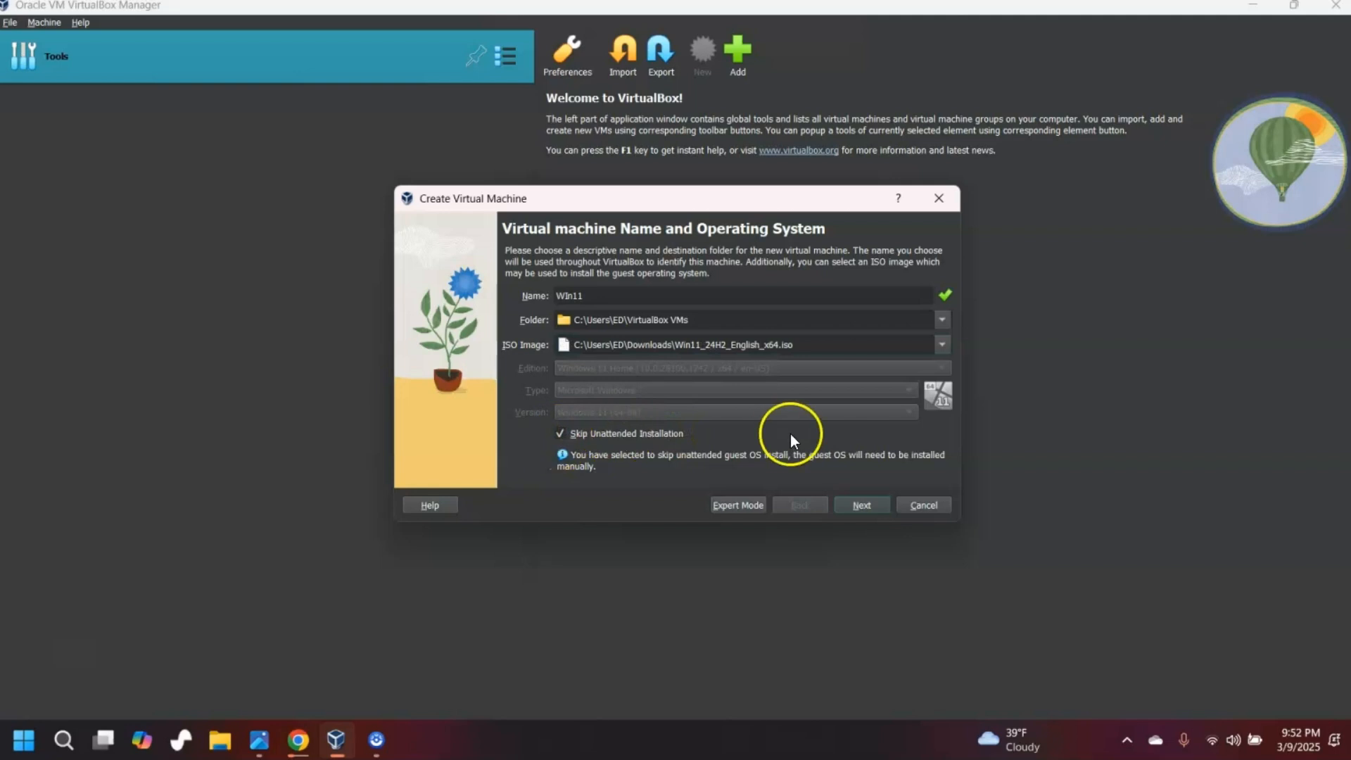
{"action": "left_click", "coordinate": [855, 507]}
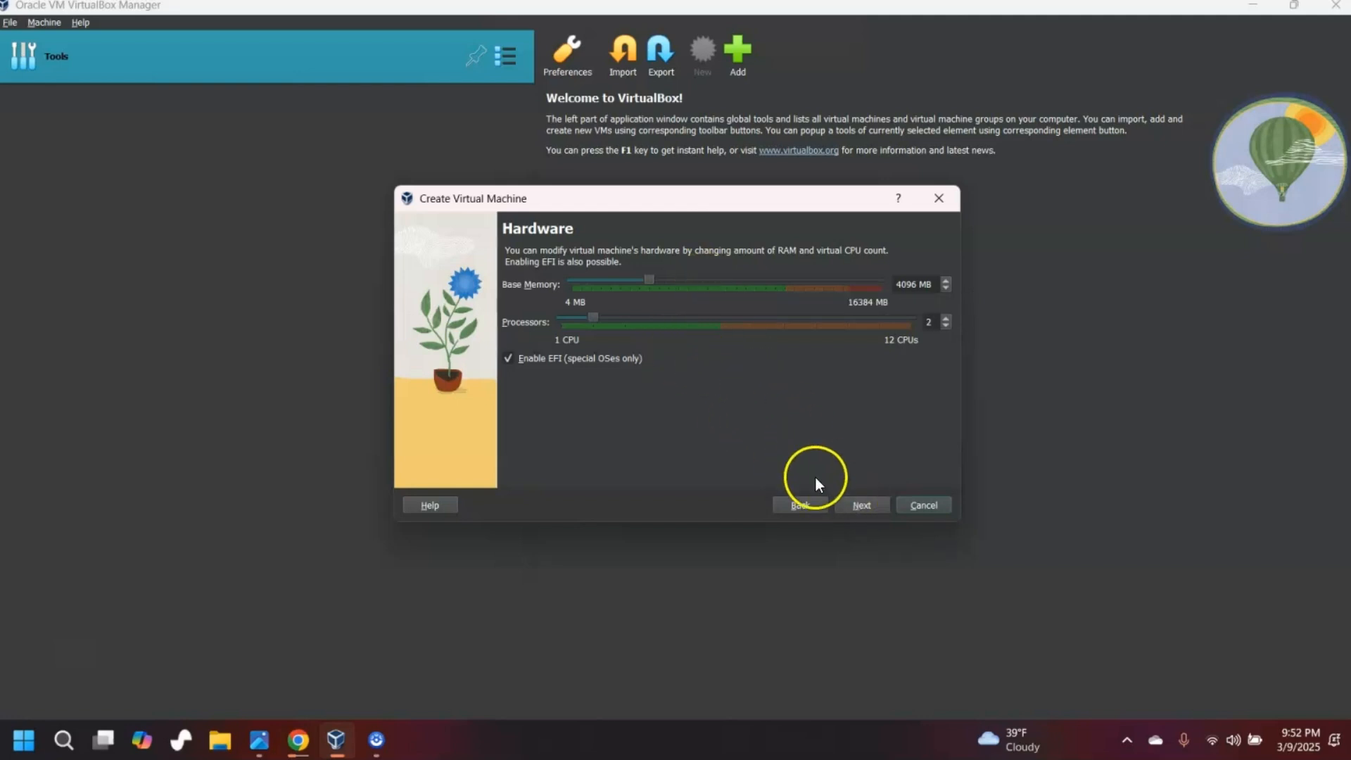
Step: Accept 4096 MB of memory, 2 processors, EFI and a new 80 GB virtual hard disk, and finish creating the machine
{"action": "left_click", "coordinate": [863, 505]}
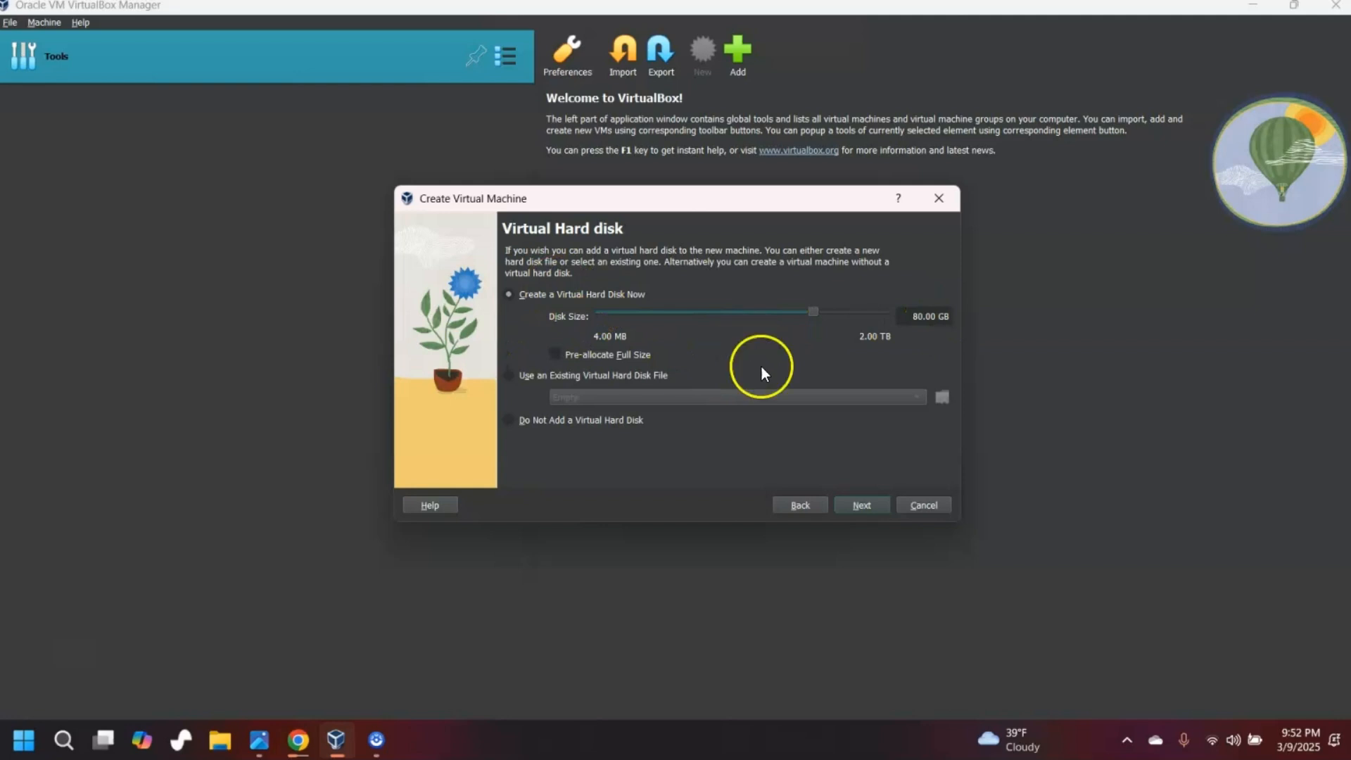
{"action": "left_click", "coordinate": [859, 505]}
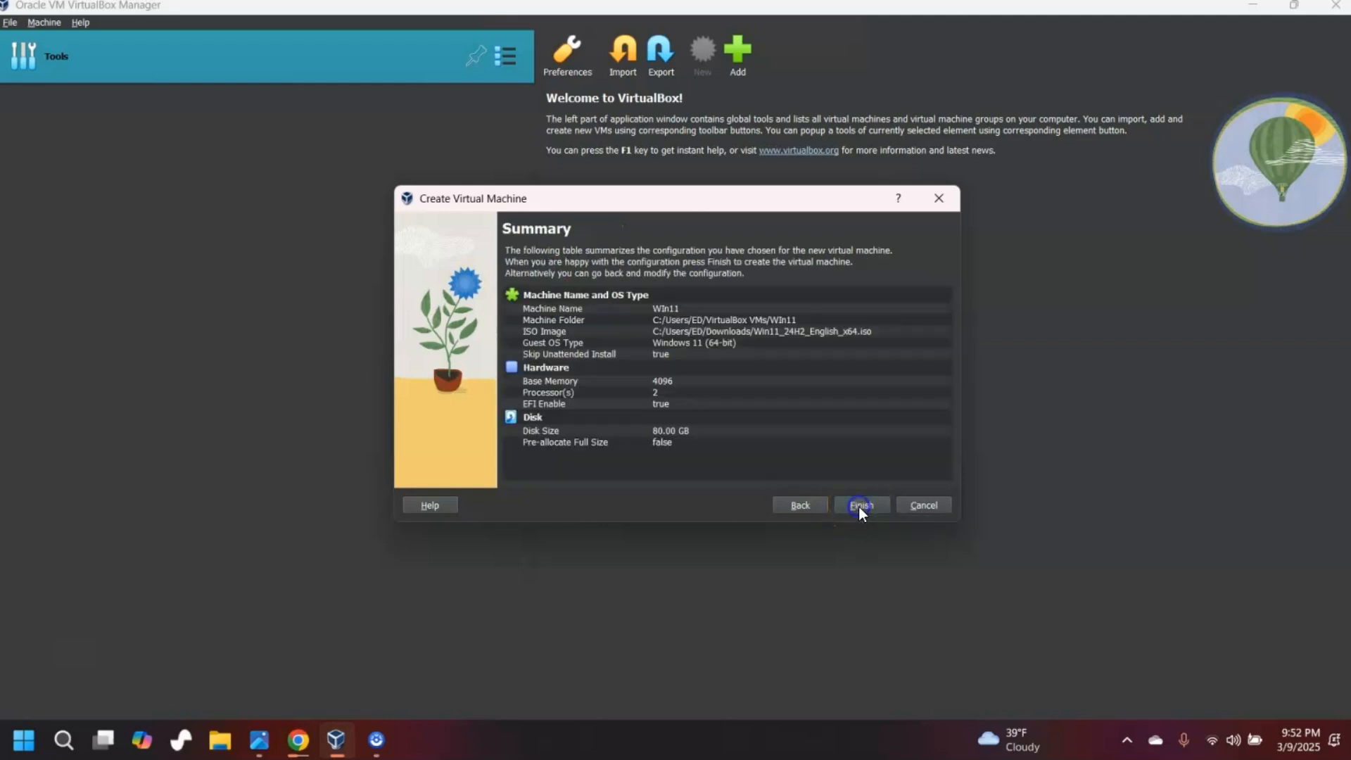
{"action": "left_click", "coordinate": [860, 505]}
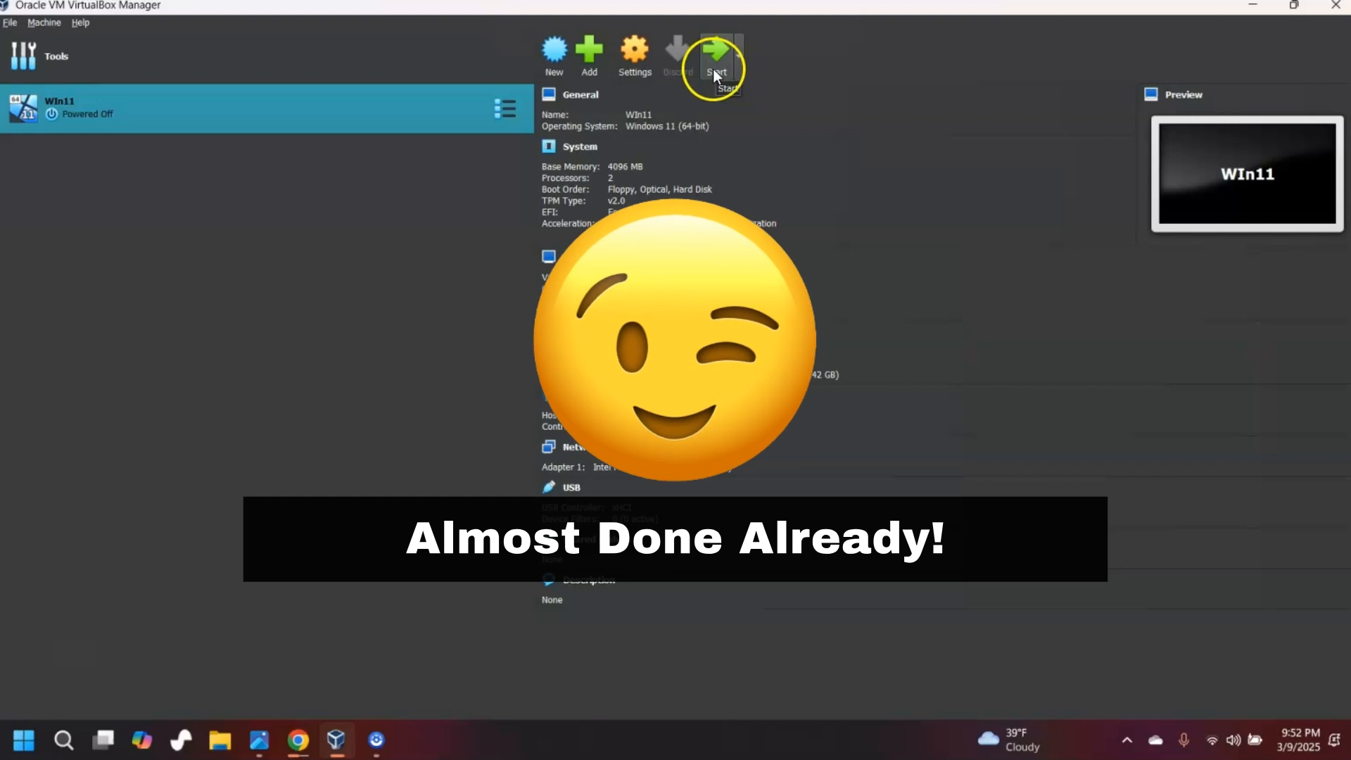
Step: Start the WIn11 virtual machine and boot it from the Windows installation disc
{"action": "left_click", "coordinate": [716, 70]}
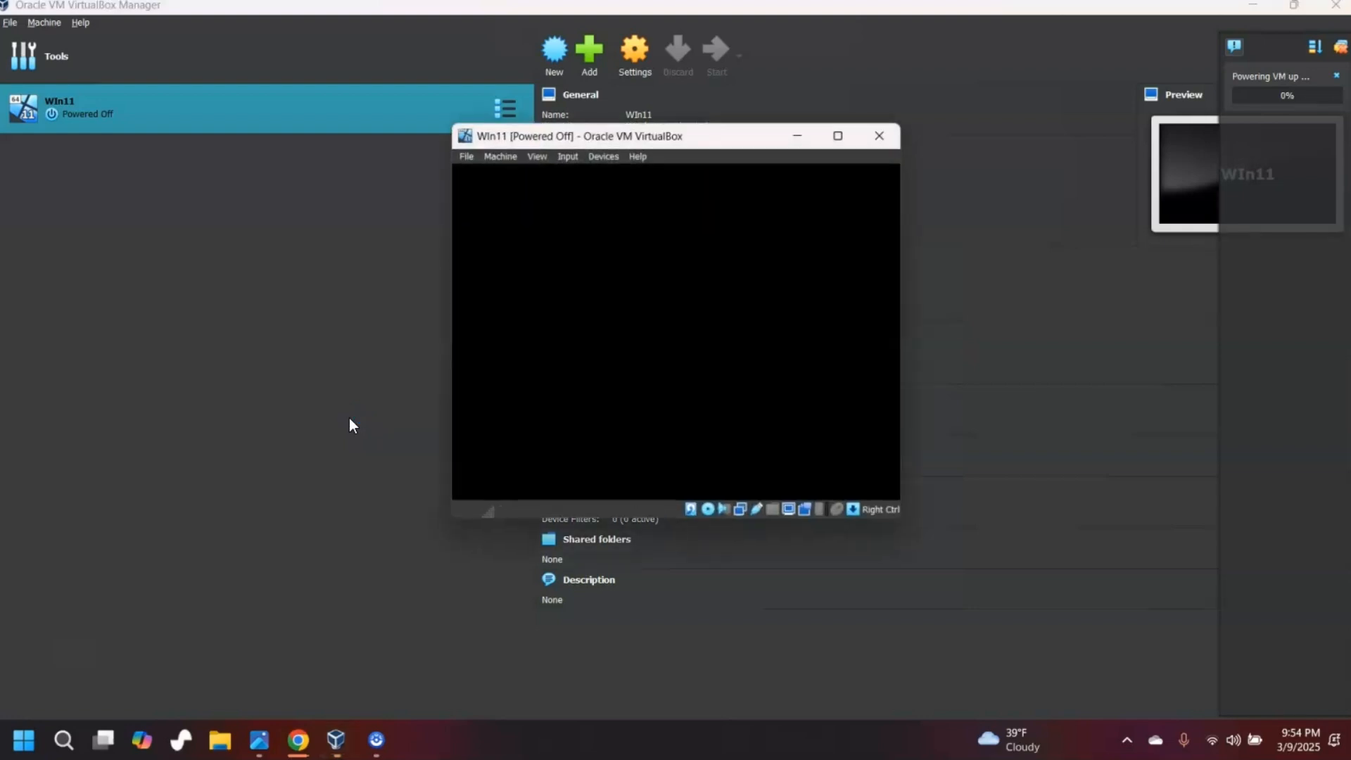
{"action": "left_click", "coordinate": [495, 305]}
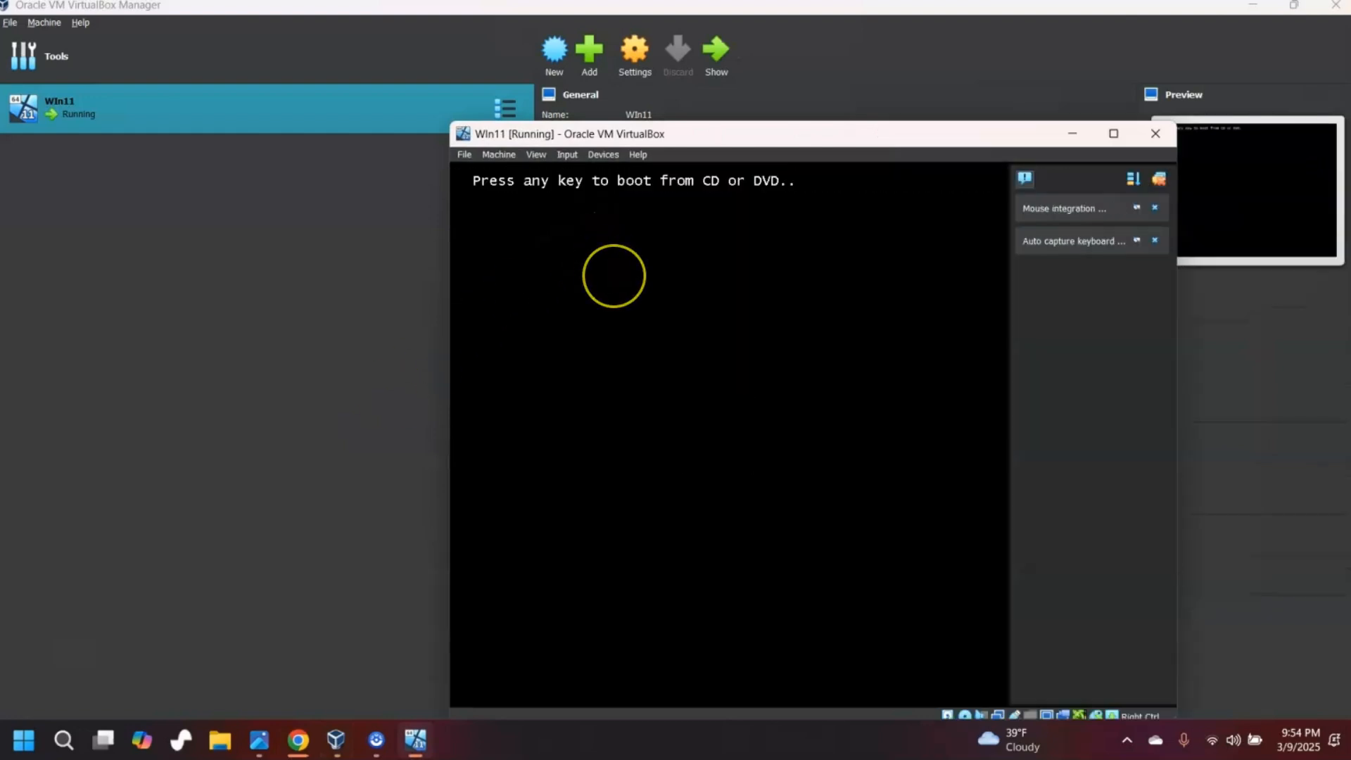
{"action": "left_click", "coordinate": [722, 272]}
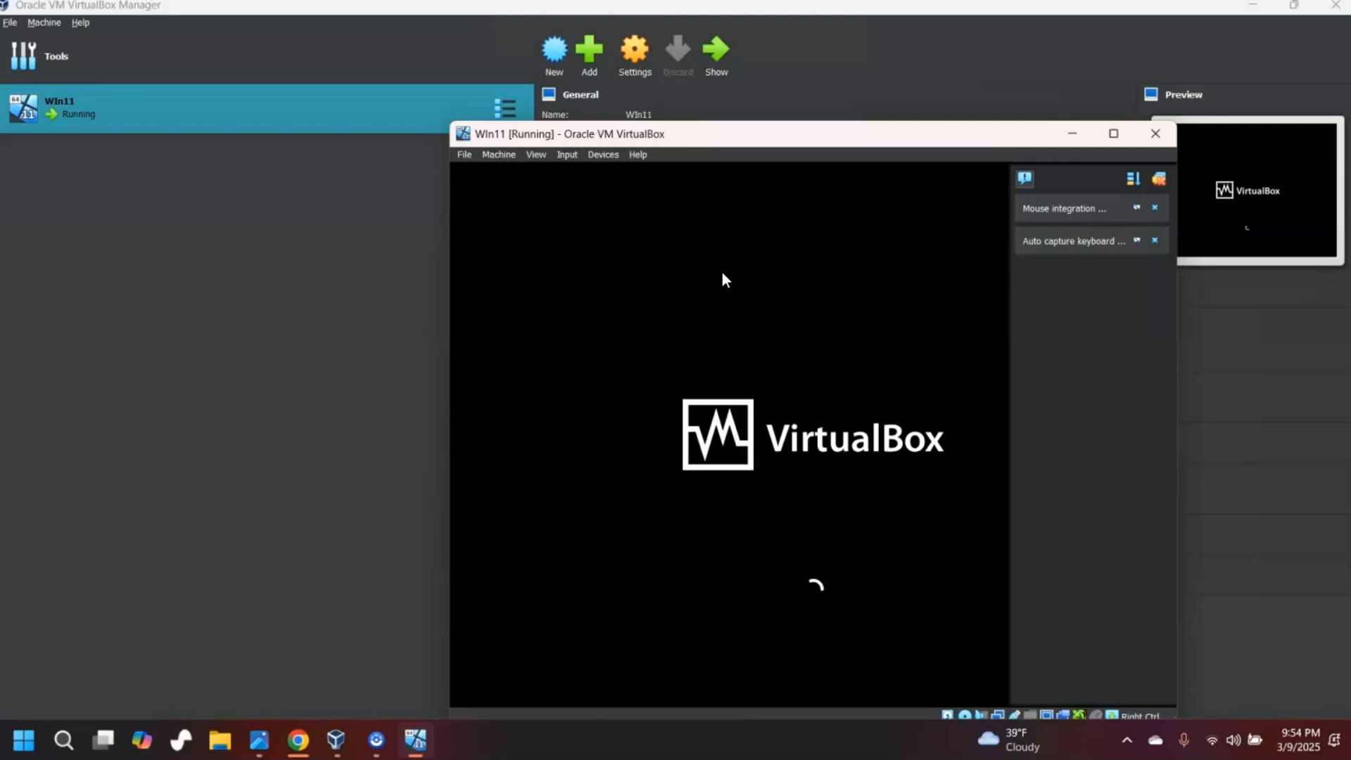
{"action": "left_click", "coordinate": [548, 92]}
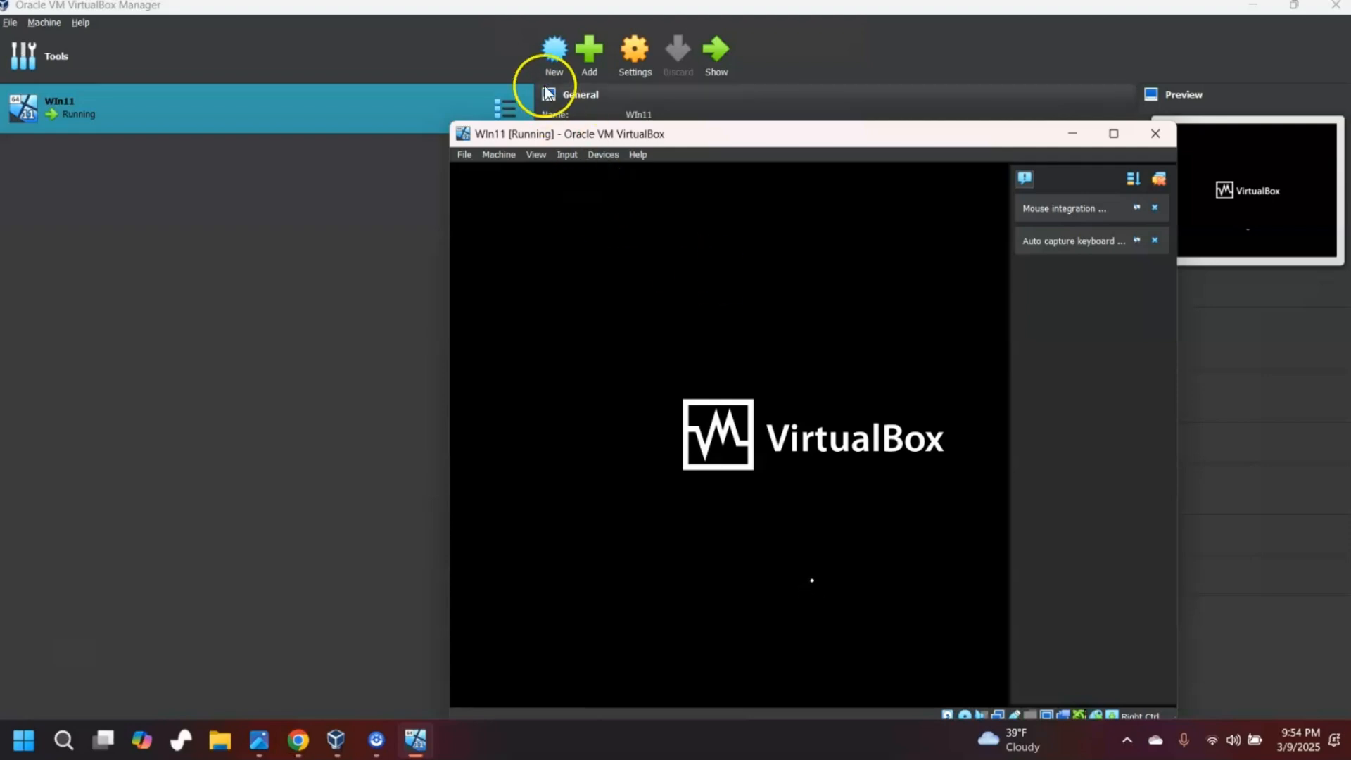
{"action": "left_click", "coordinate": [458, 152]}
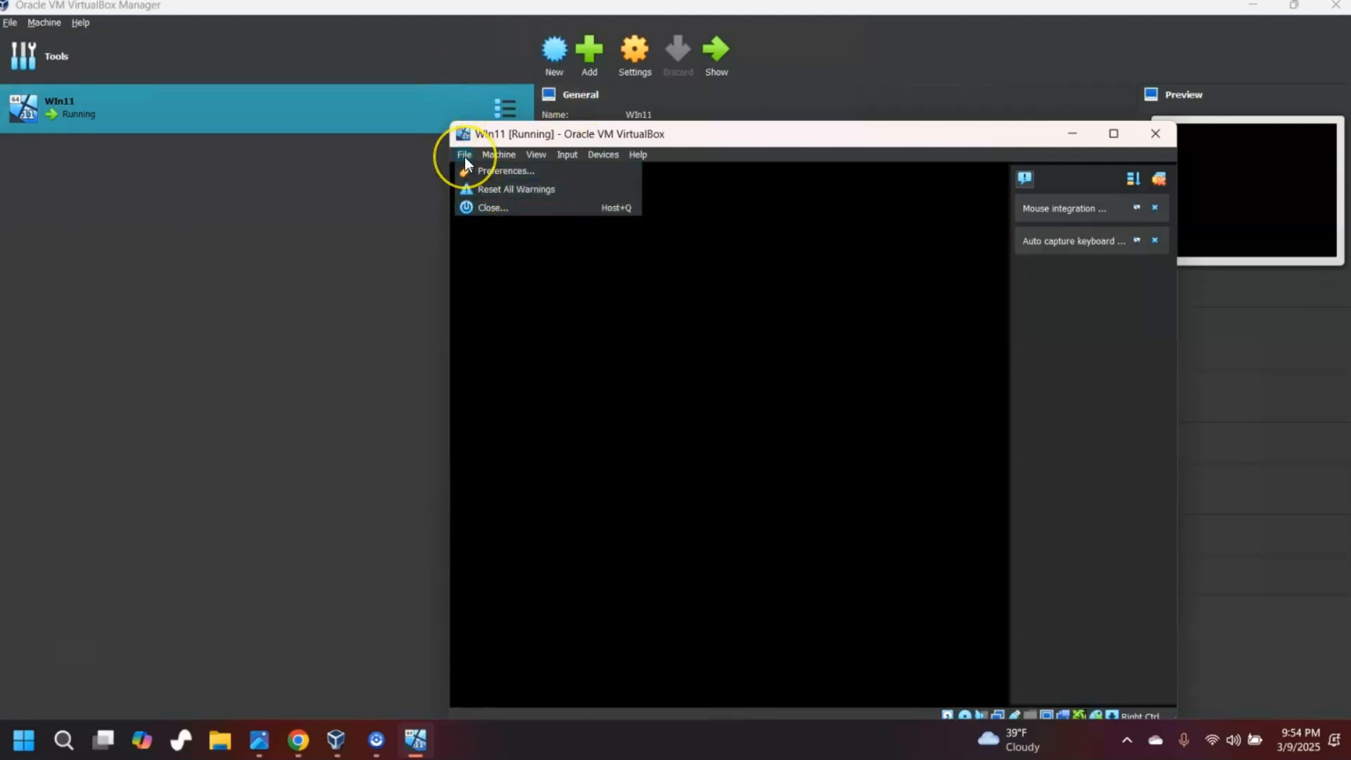
{"action": "left_click", "coordinate": [464, 156]}
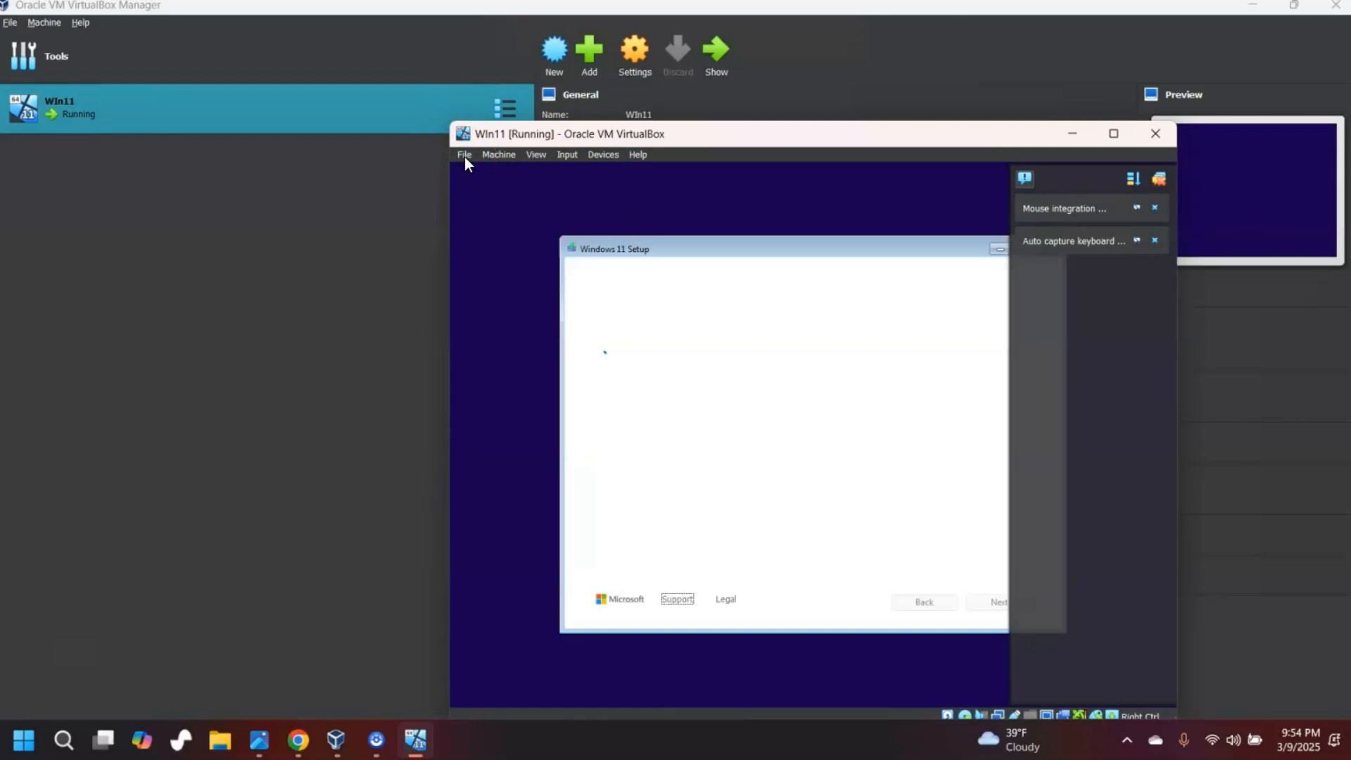
Step: Accept English (United States) for the install language and the time and currency format, and continue to the setup options
{"action": "left_click", "coordinate": [837, 518]}
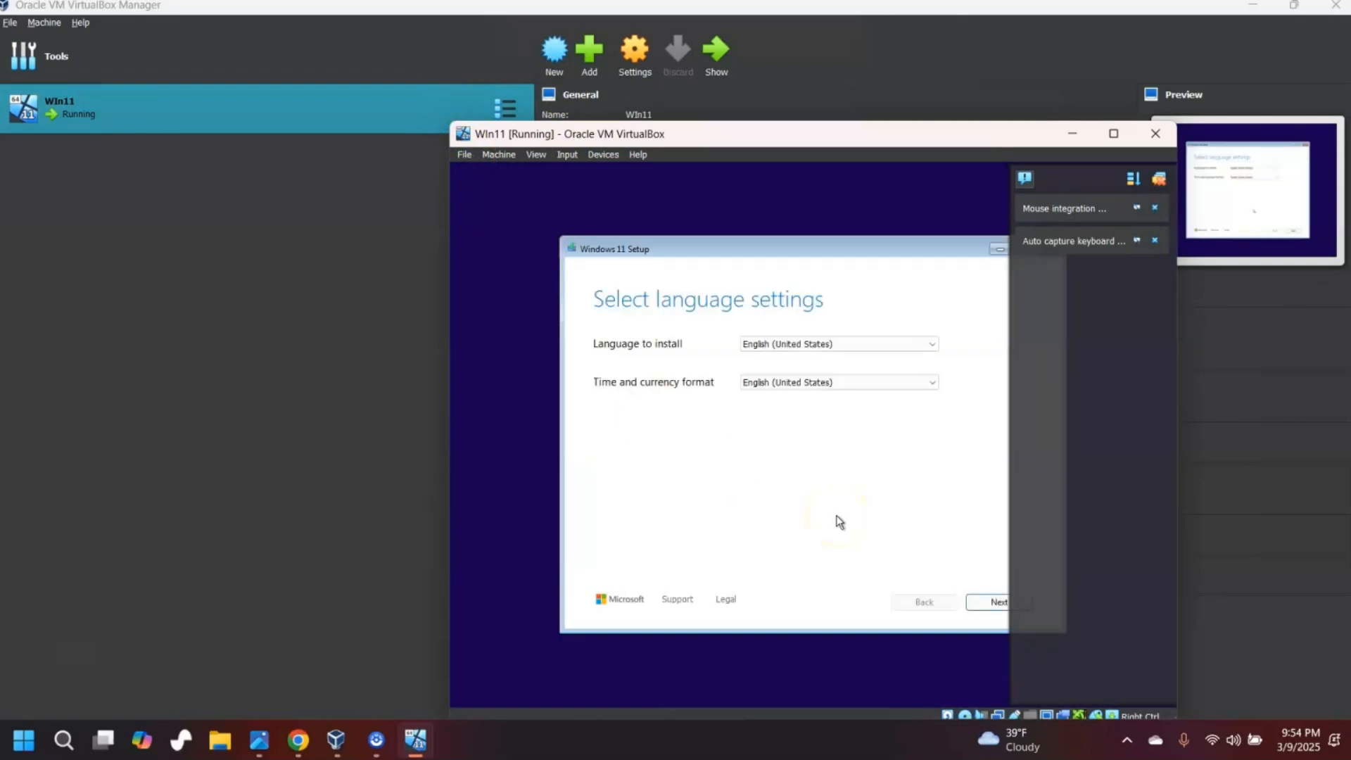
{"action": "left_click", "coordinate": [896, 539]}
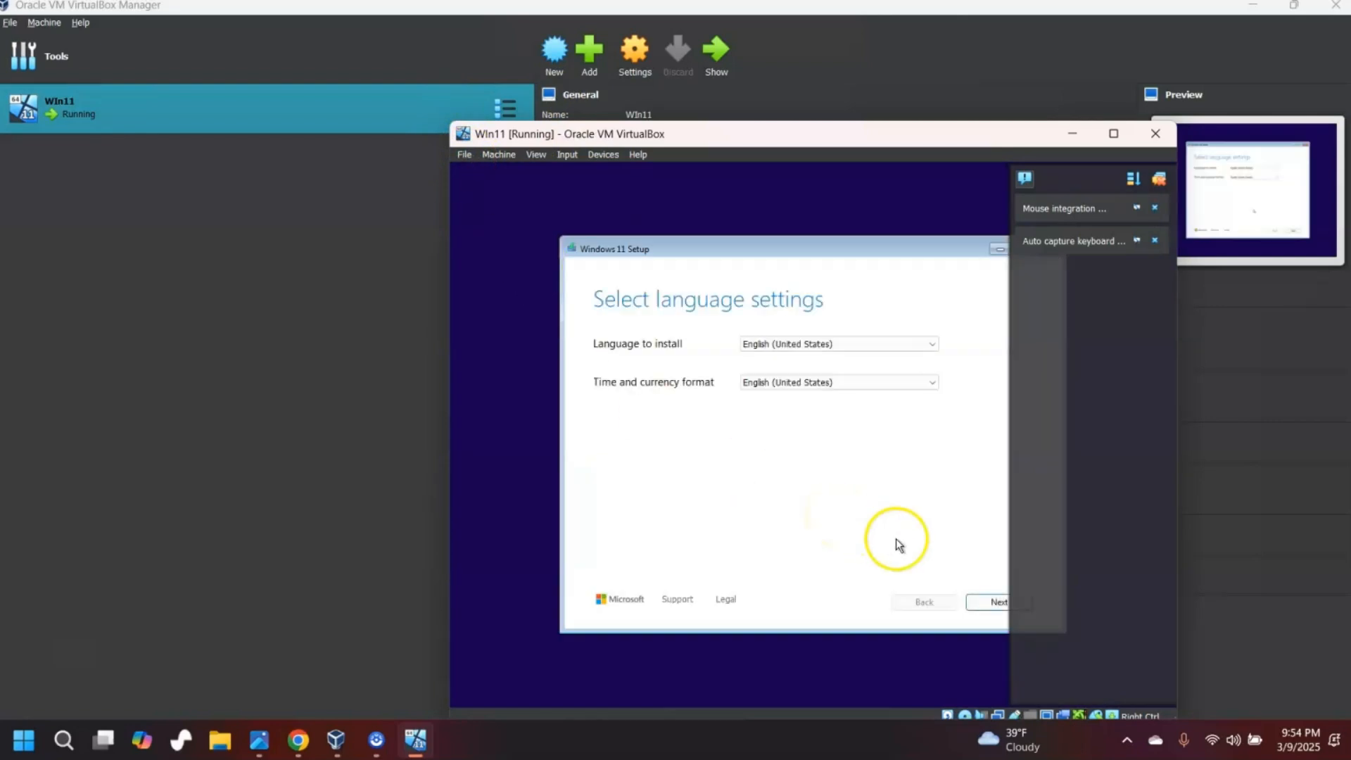
{"action": "left_click", "coordinate": [980, 608]}
{"action": "left_click", "coordinate": [945, 491]}
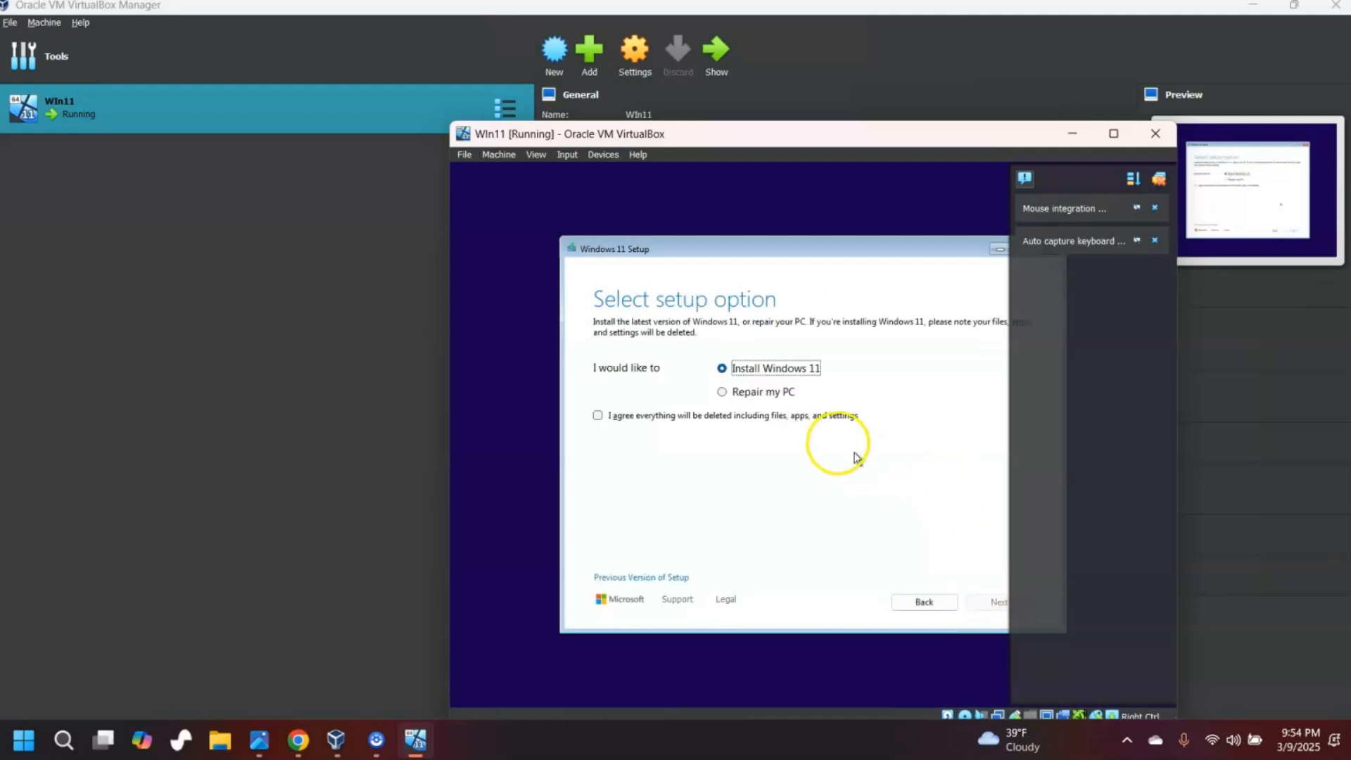
Step: Choose to install Windows 11, agree that everything will be deleted, and continue without a product key
{"action": "left_click", "coordinate": [596, 417]}
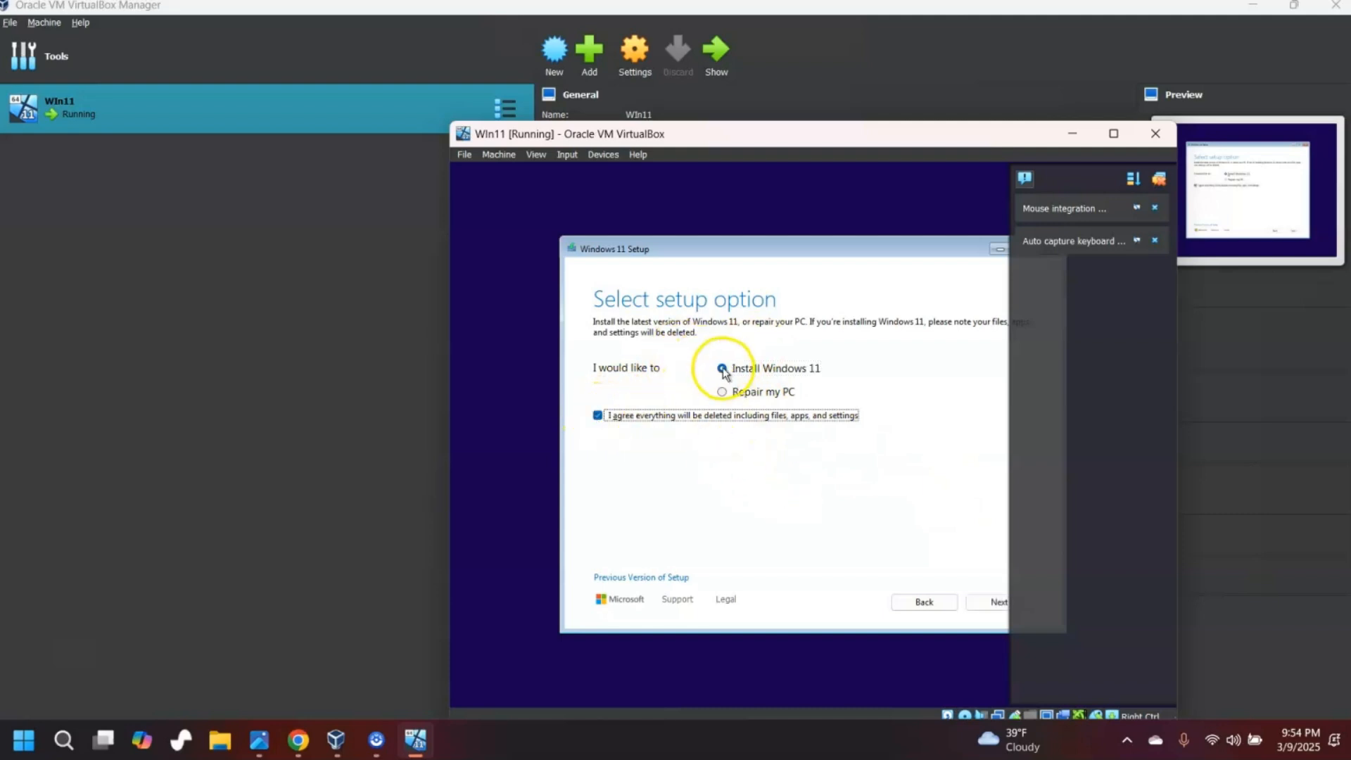
{"action": "left_click", "coordinate": [991, 607]}
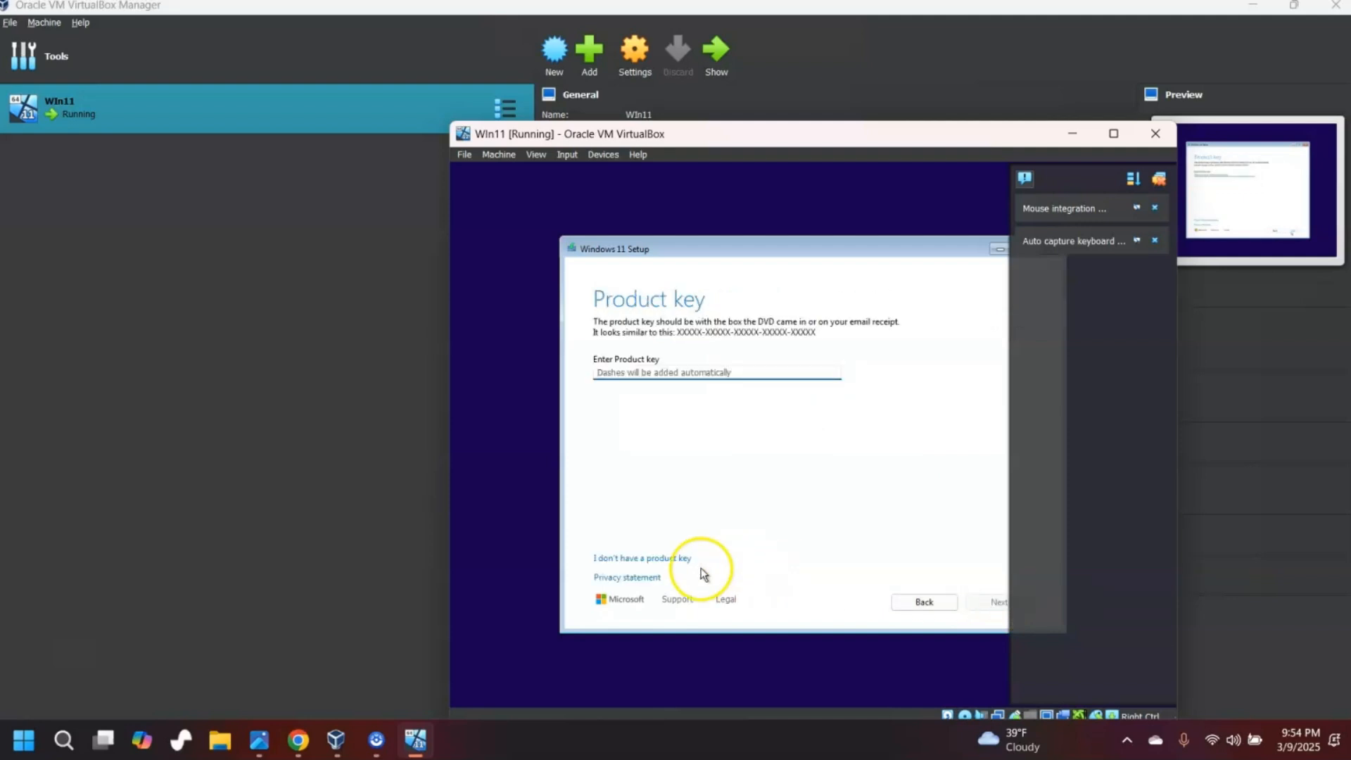
{"action": "left_click", "coordinate": [639, 560]}
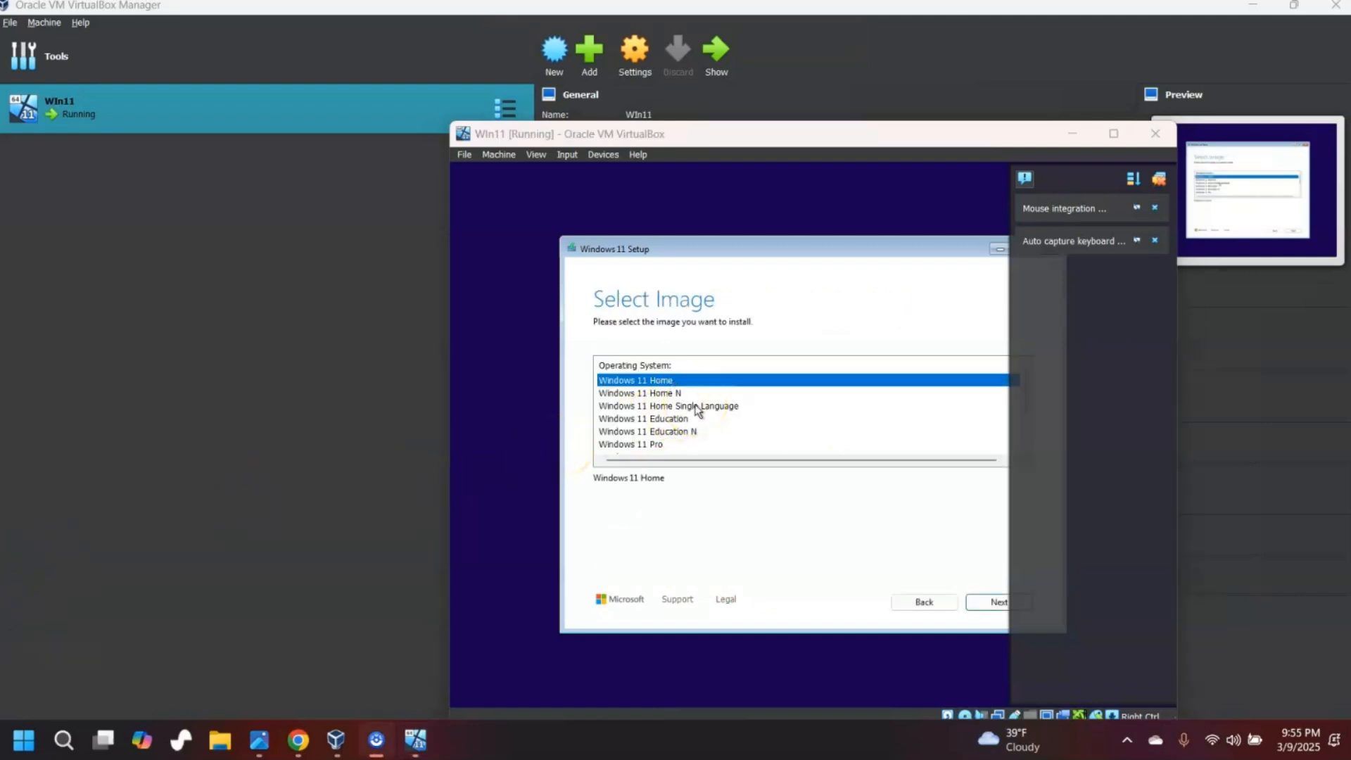
Step: Select Windows 11 Pro as the image to install and accept the license terms
{"action": "left_click", "coordinate": [637, 446]}
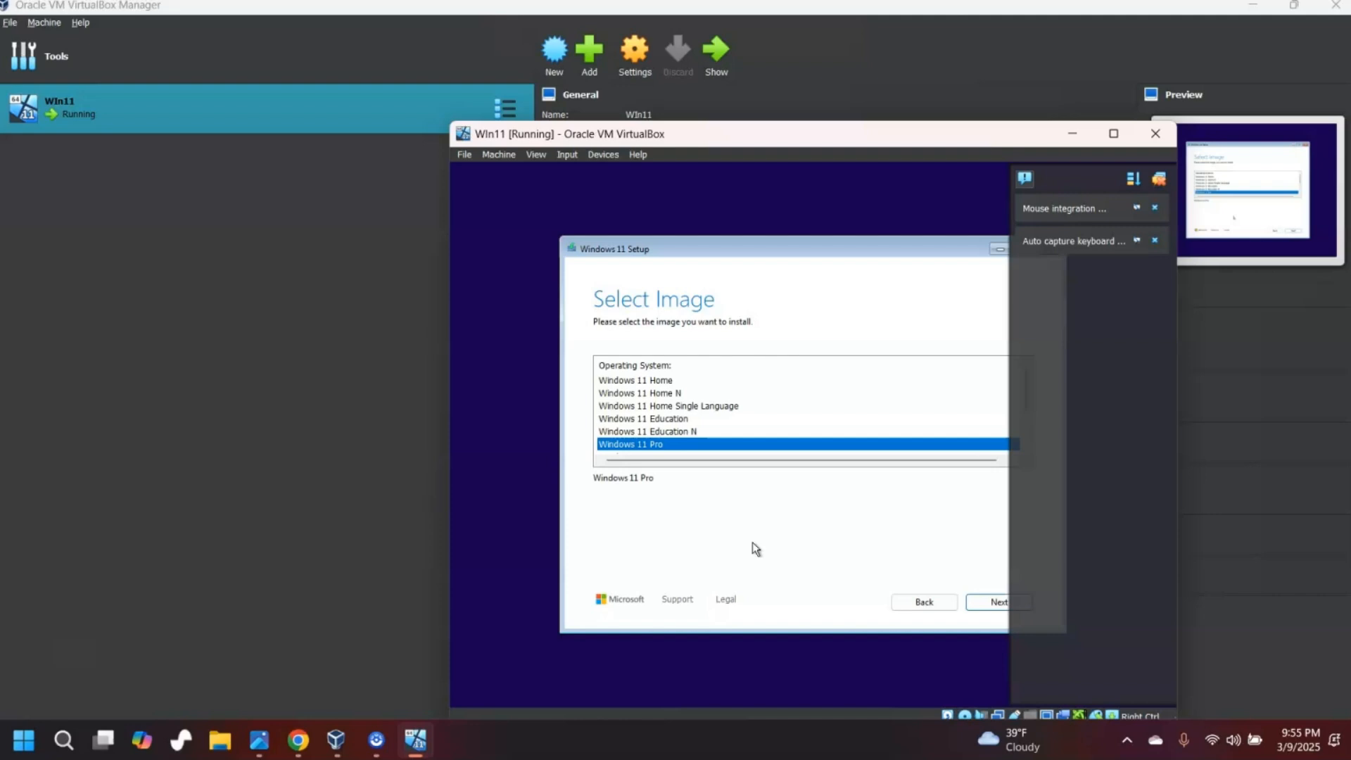
{"action": "left_click", "coordinate": [994, 604]}
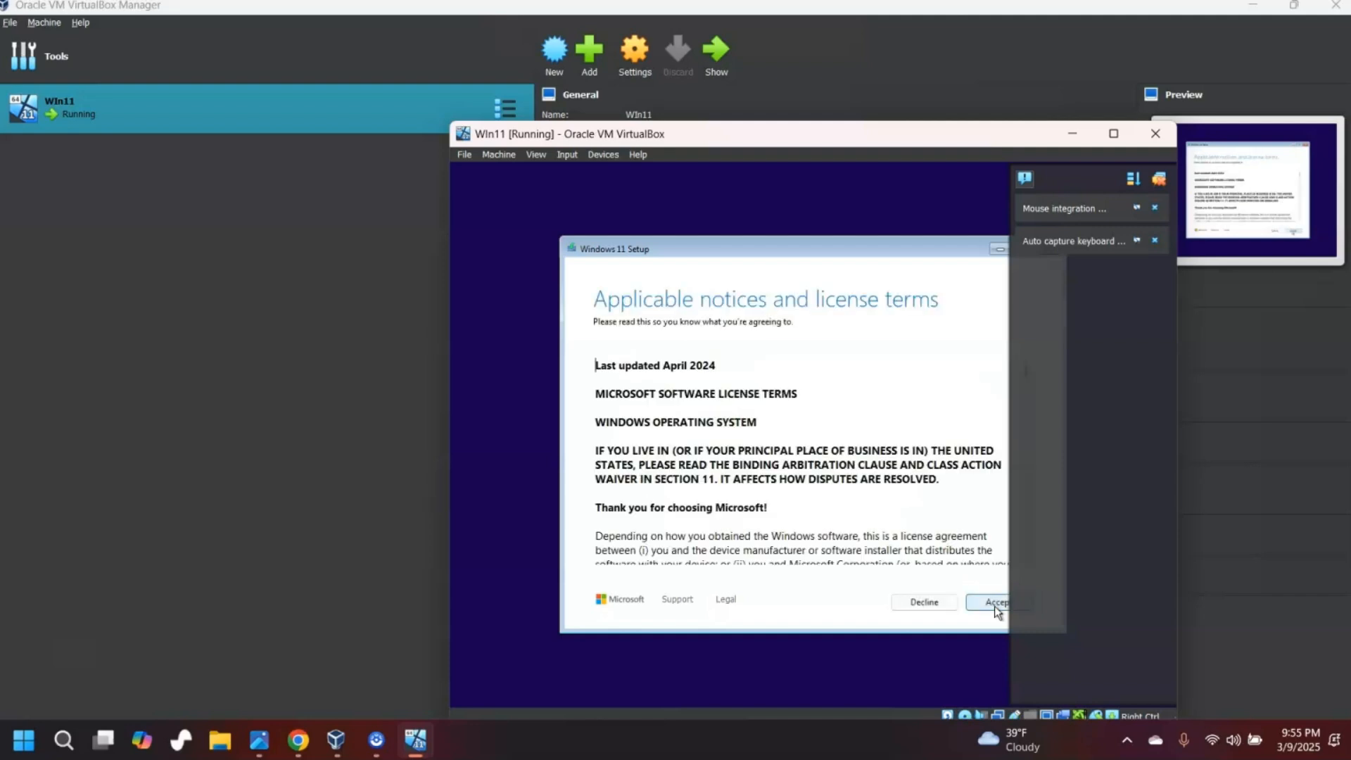
{"action": "left_click", "coordinate": [994, 604]}
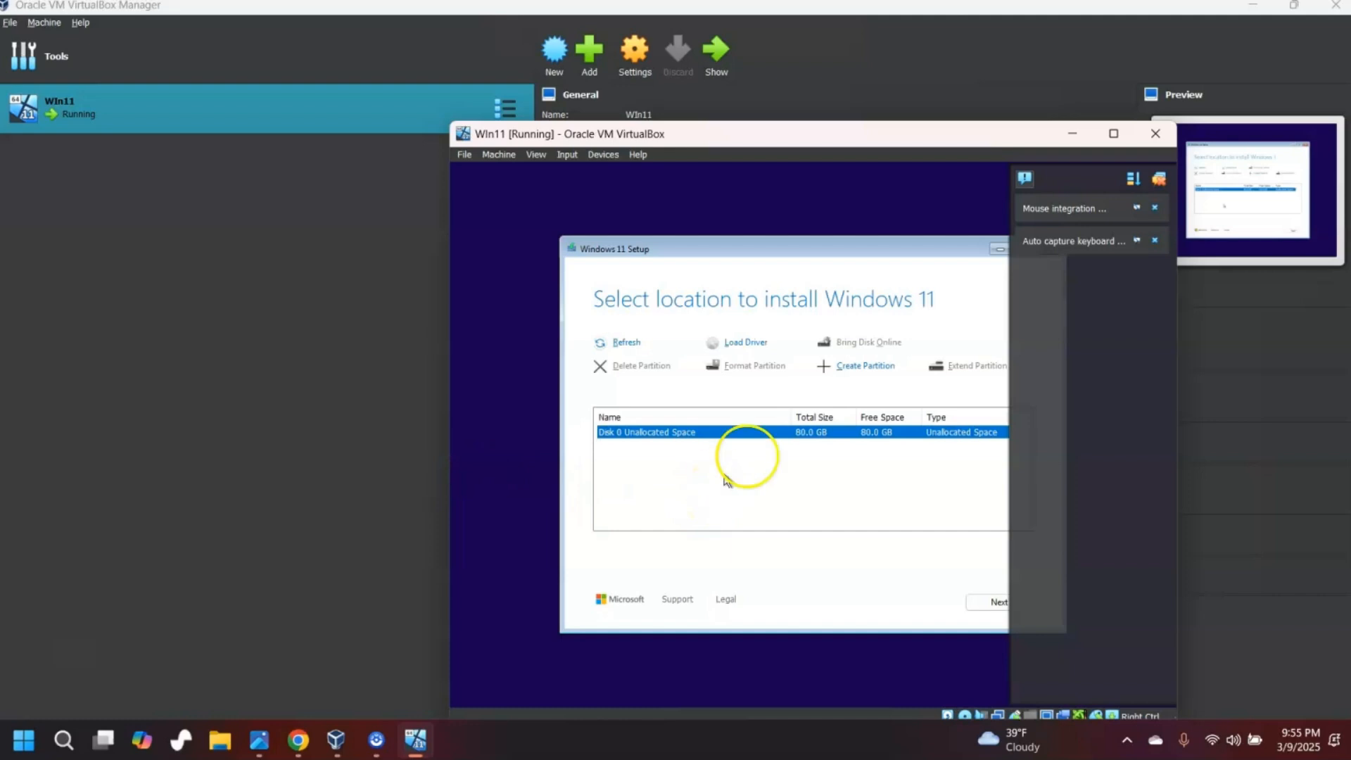
Step: Use the 80.0 GB Disk 0 Unallocated Space as the install location and start the Windows 11 installation
{"action": "left_click", "coordinate": [991, 601]}
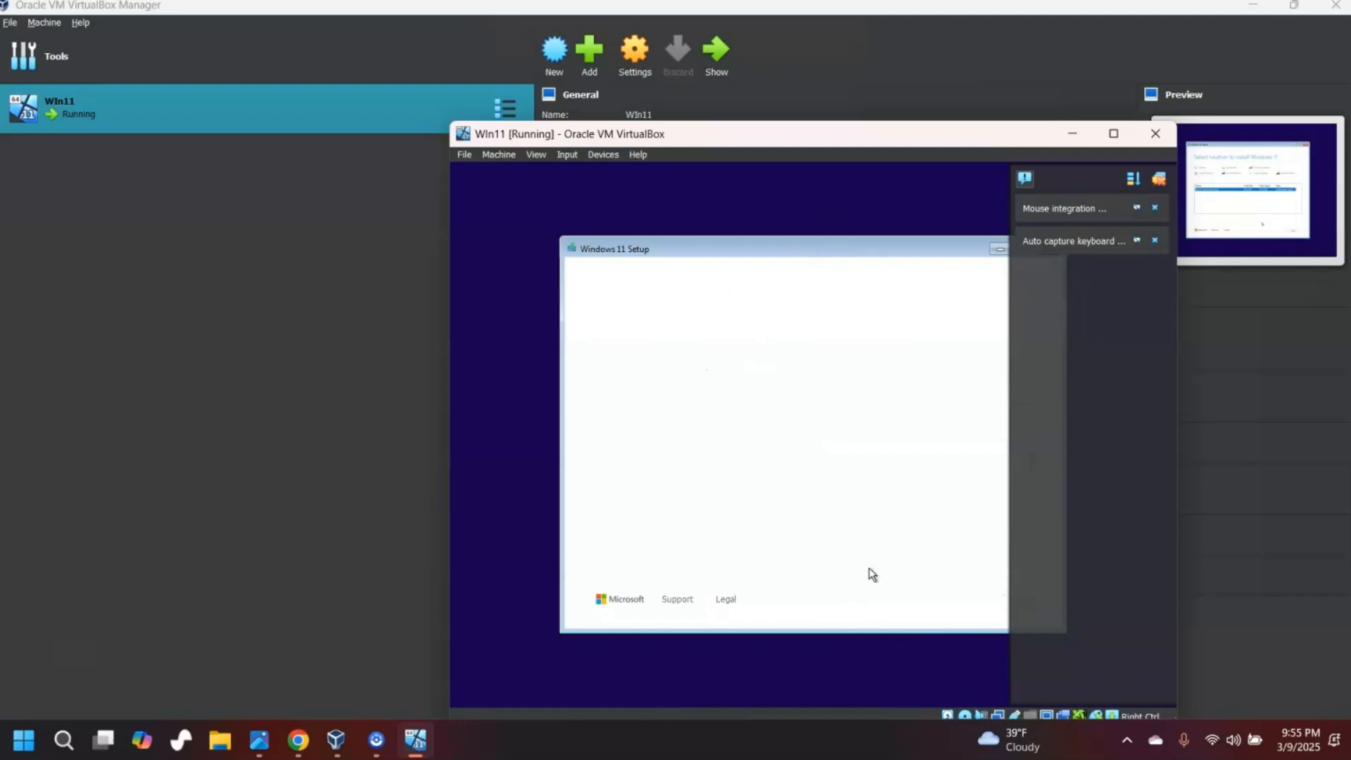
{"action": "left_click", "coordinate": [990, 604]}
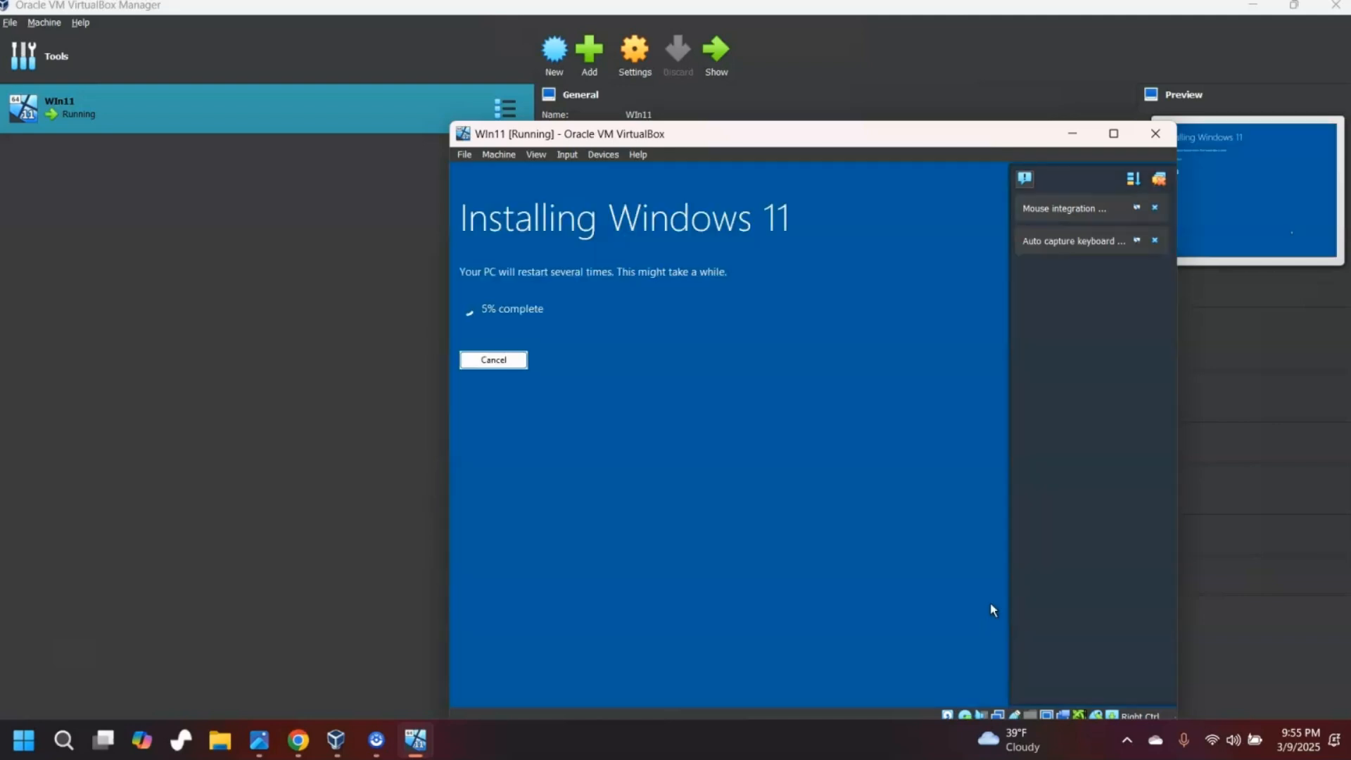
{"action": "left_click", "coordinate": [898, 487]}
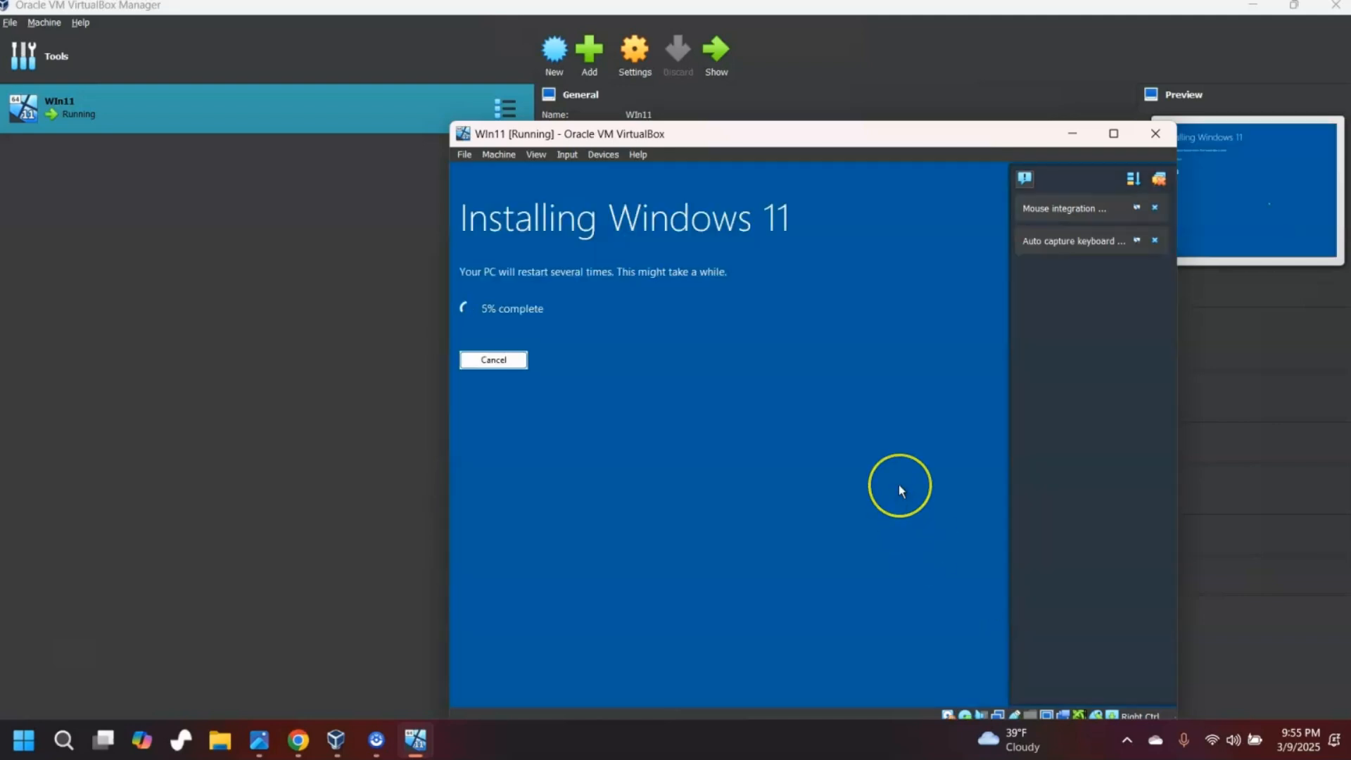